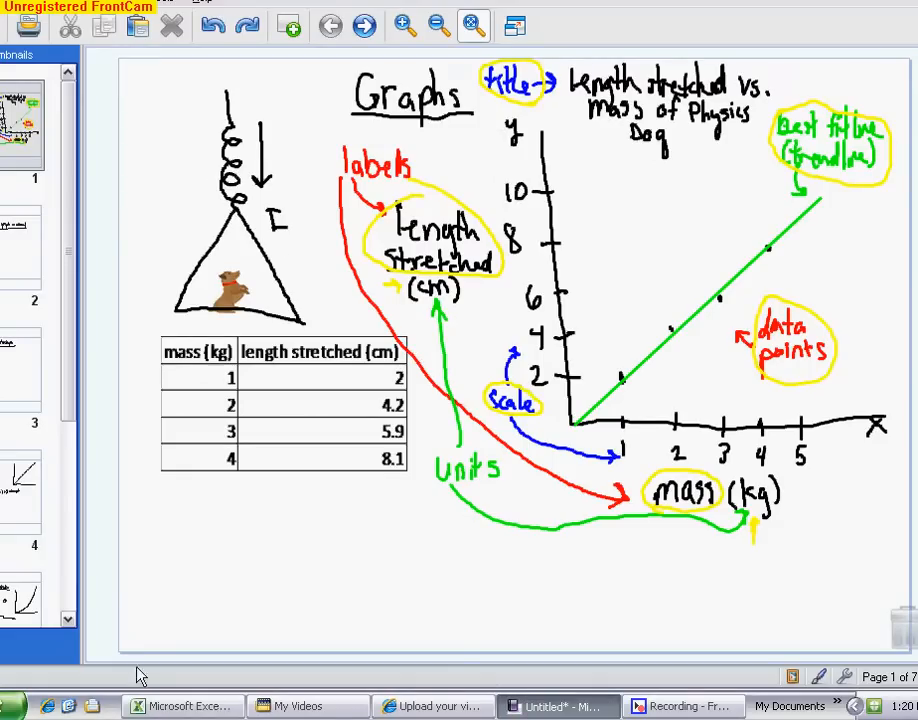
Step: Switch to the Excel workbook, add a blank worksheet, and delete the existing chart from the Linear sheet
click(178, 705)
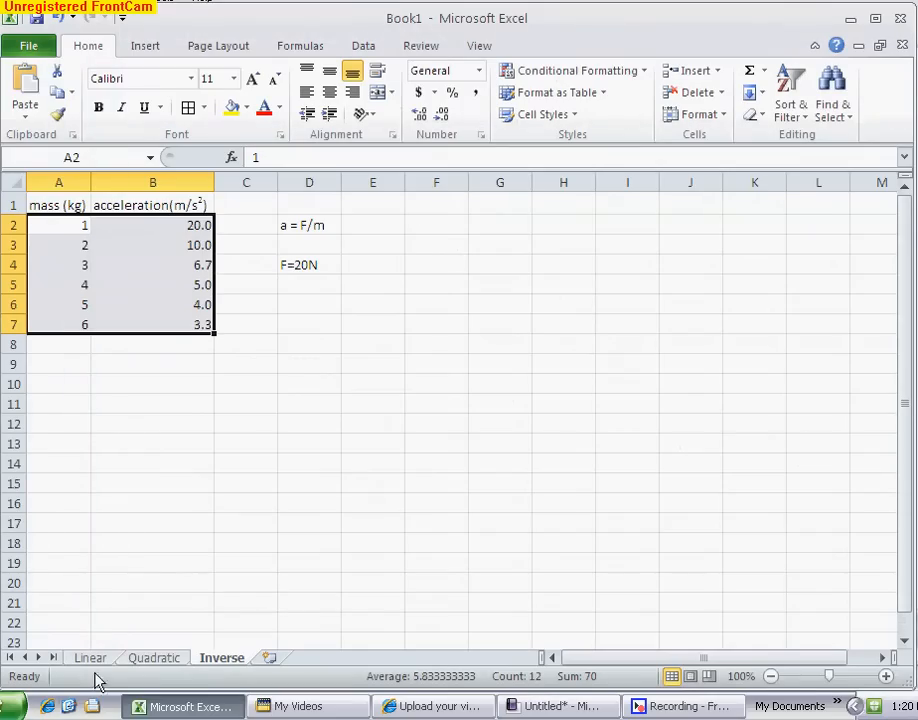
click(270, 660)
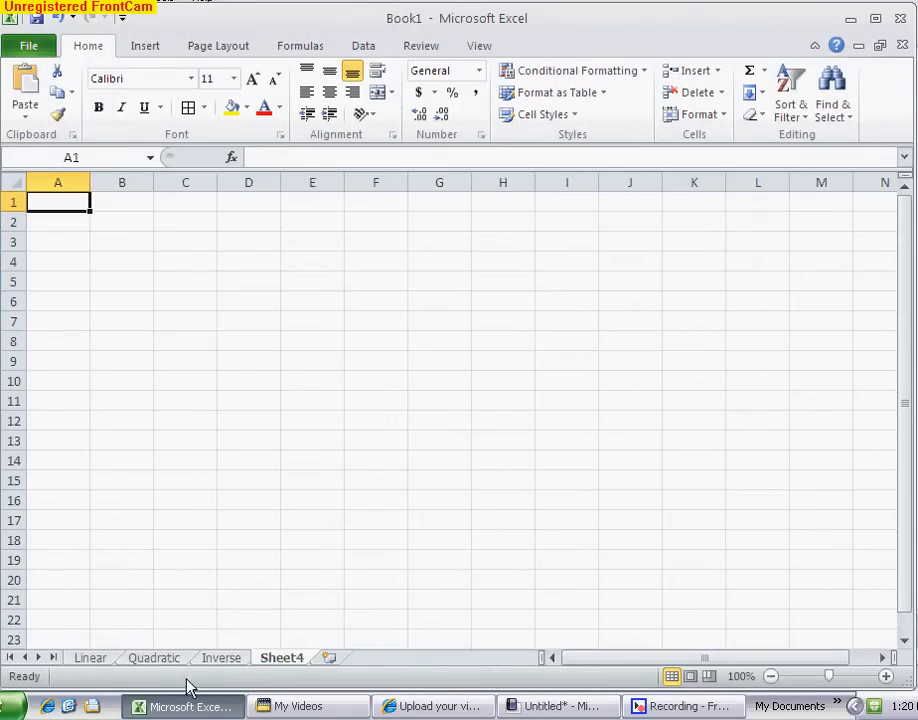
click(89, 660)
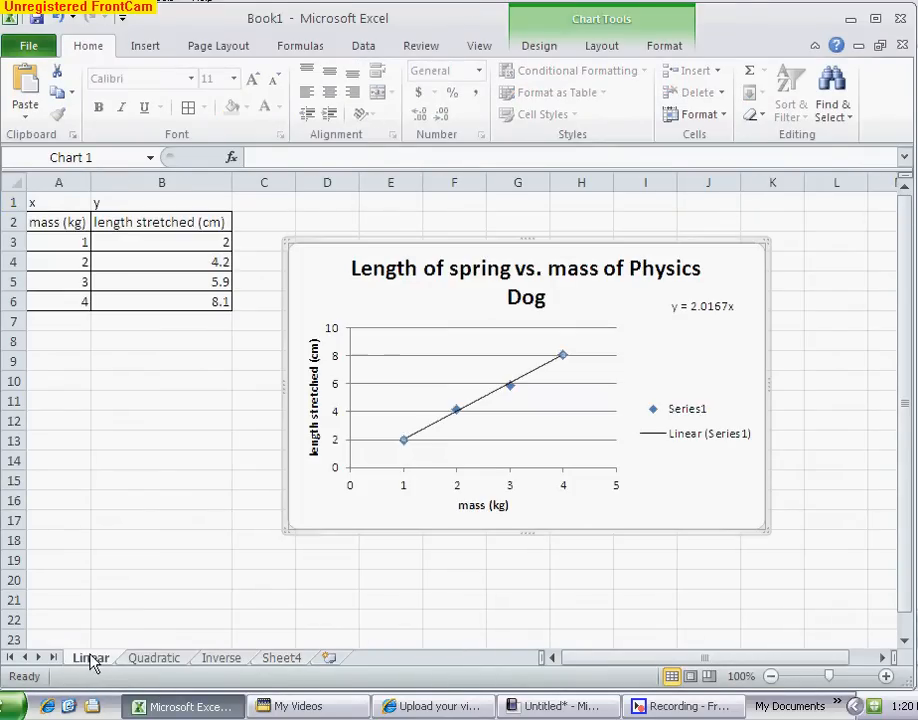
key(Delete)
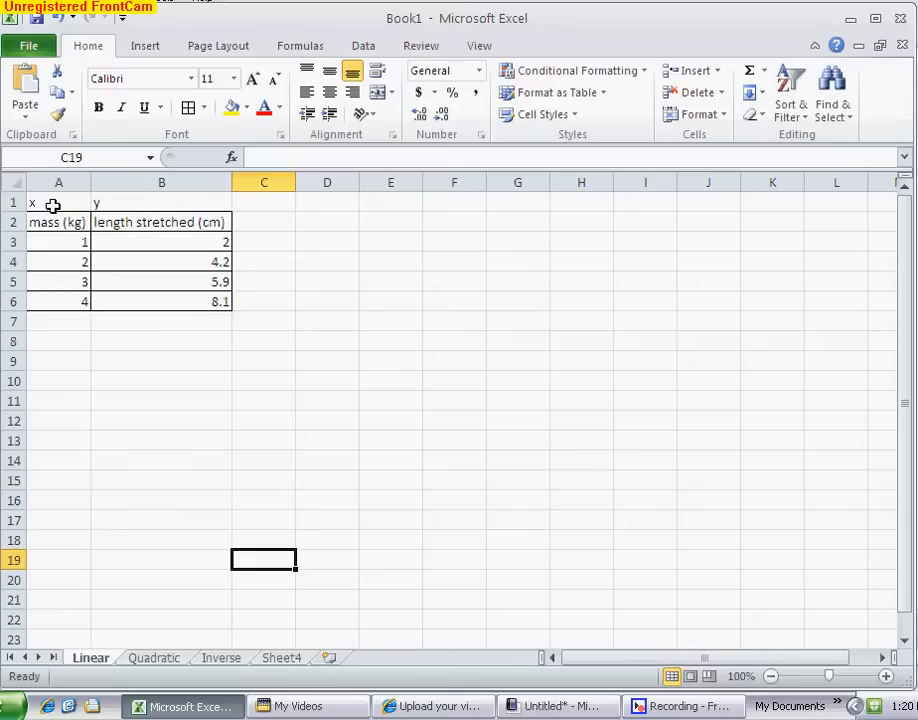
click(13, 202)
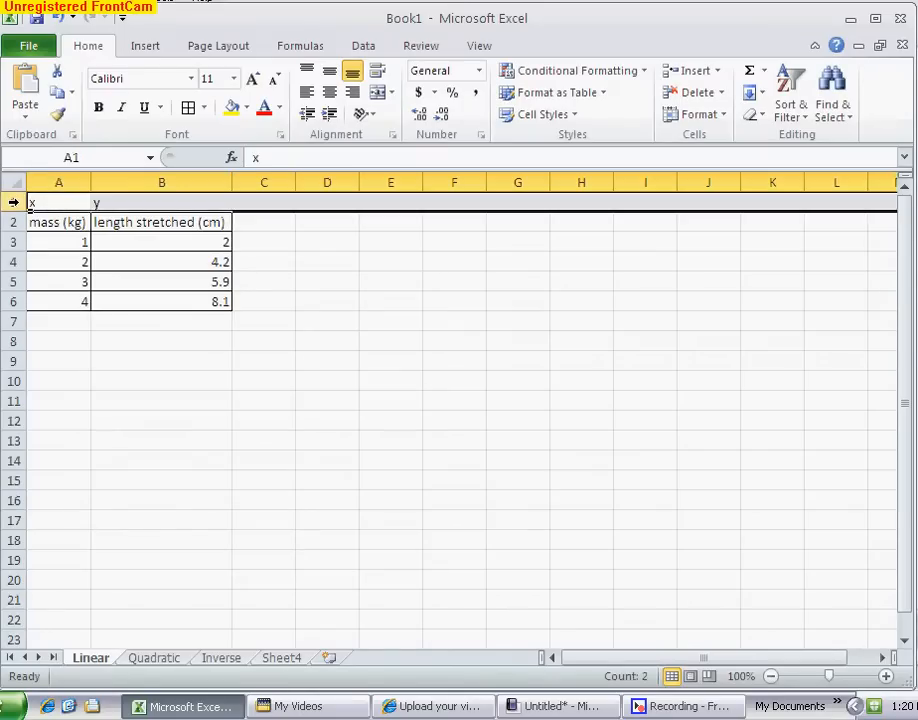
click(37, 201)
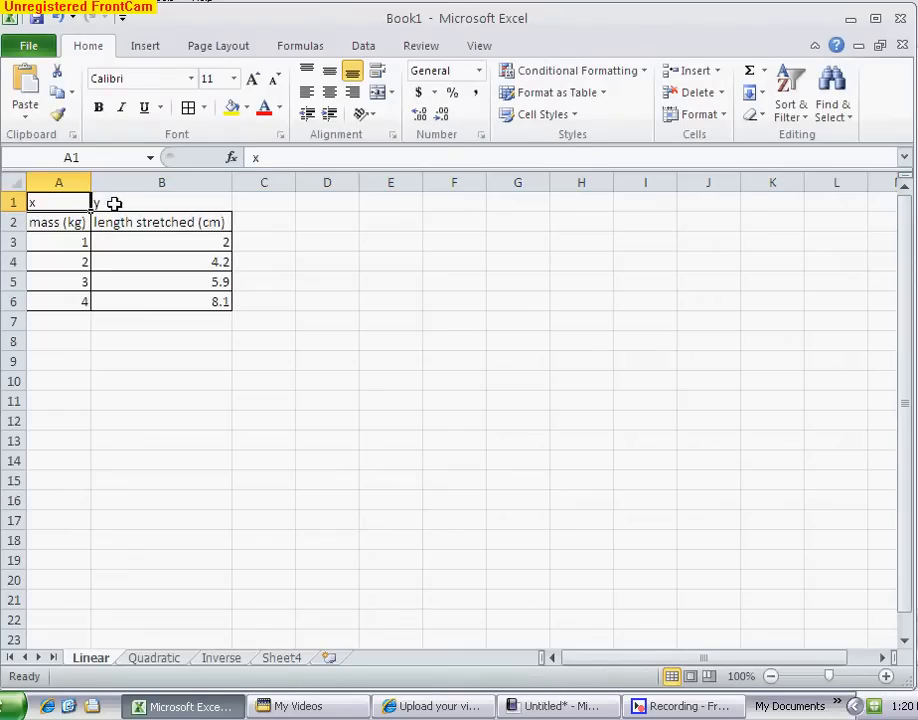
click(117, 201)
click(57, 200)
click(142, 199)
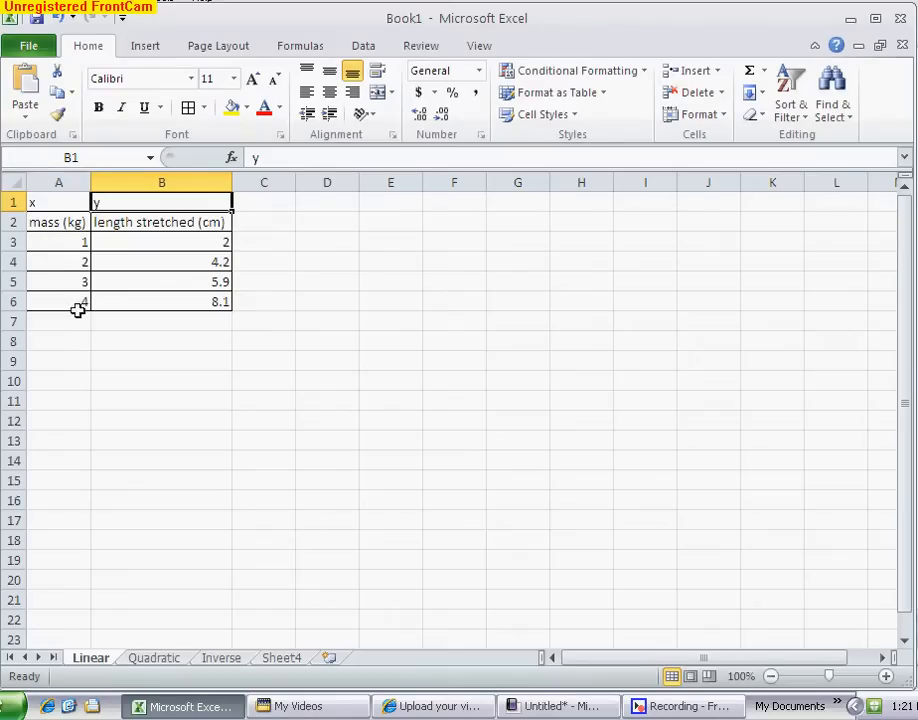
click(57, 223)
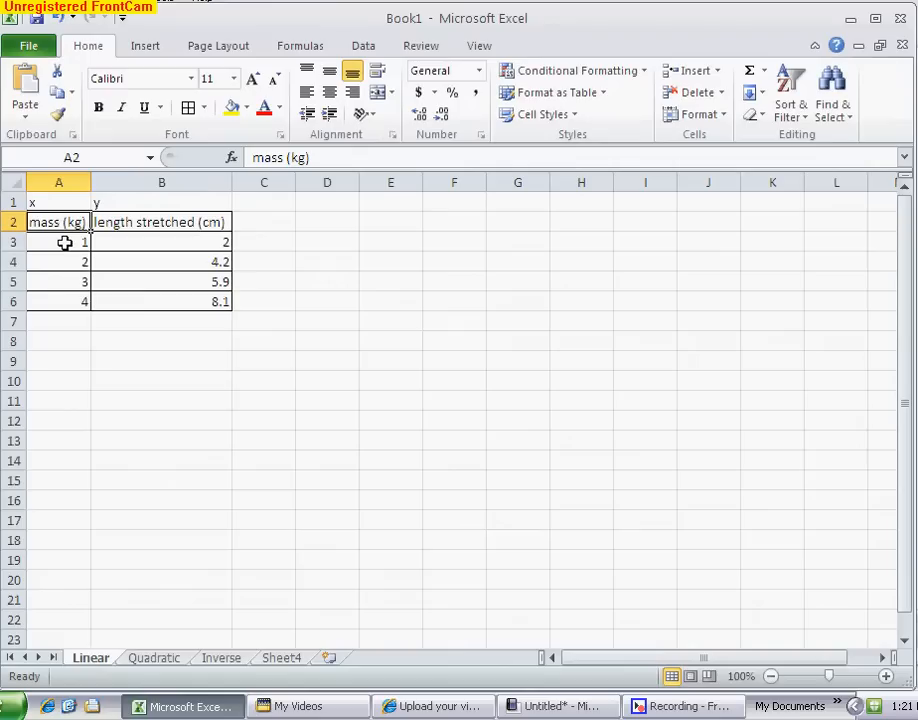
Step: Insert a markers-only scatter chart from the mass and length data in A3:B6 and place it beside the table
drag(64, 243, 197, 299)
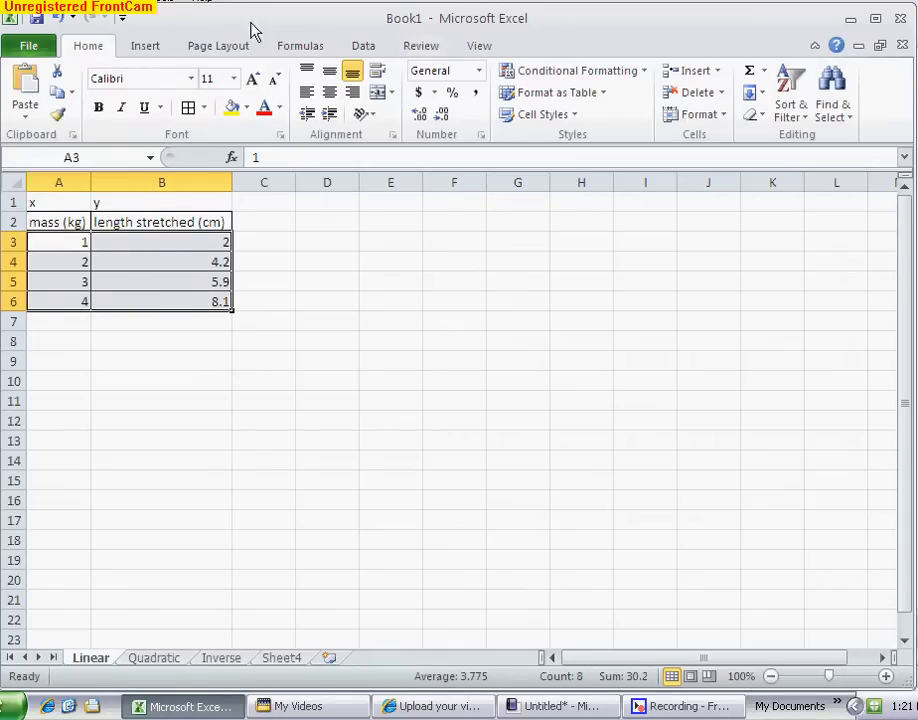
click(143, 47)
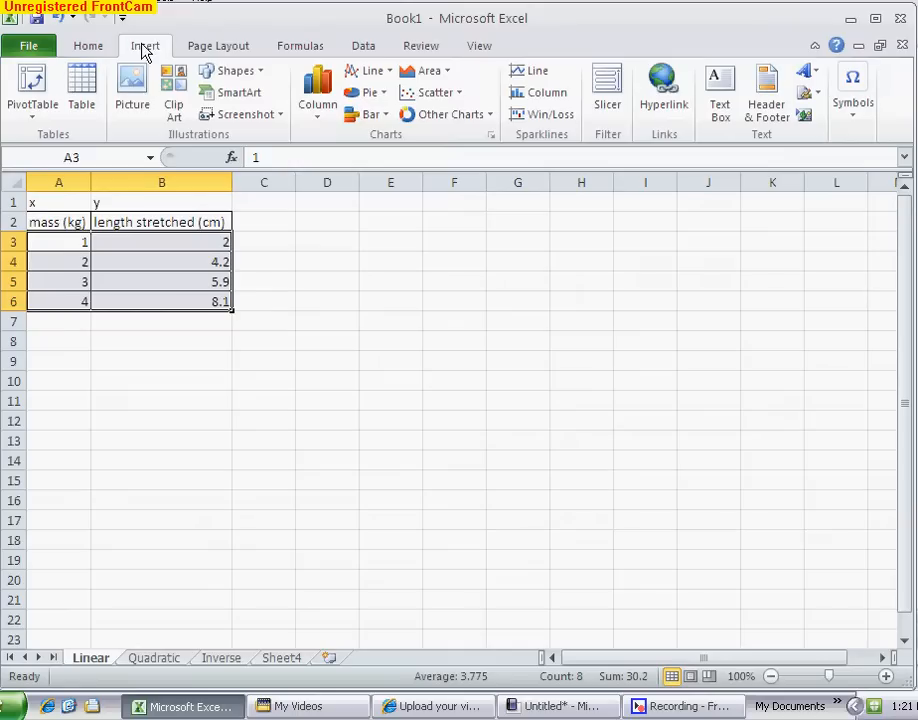
click(443, 94)
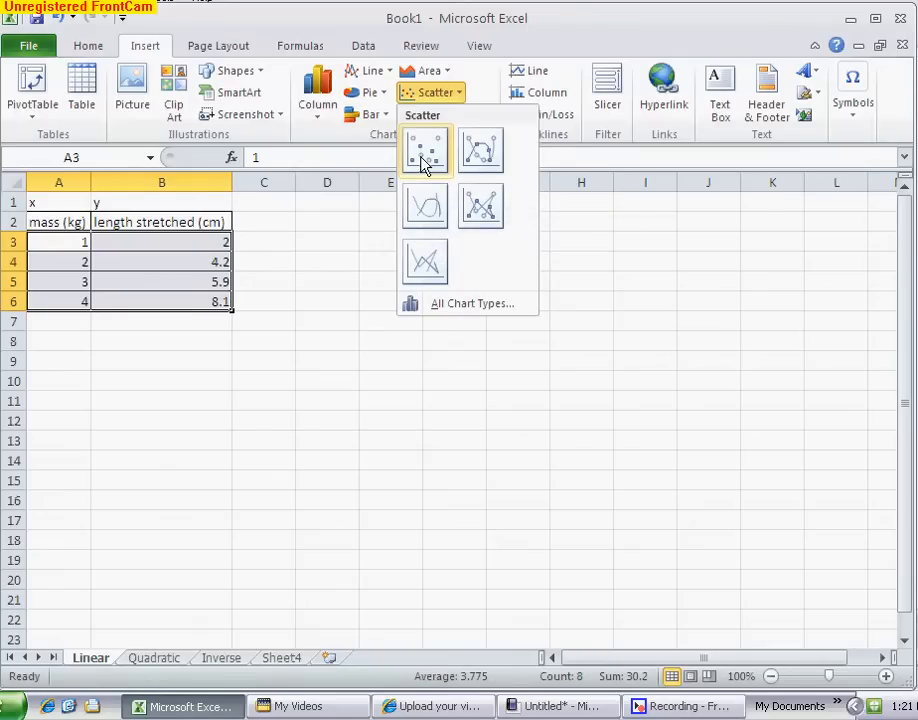
click(423, 160)
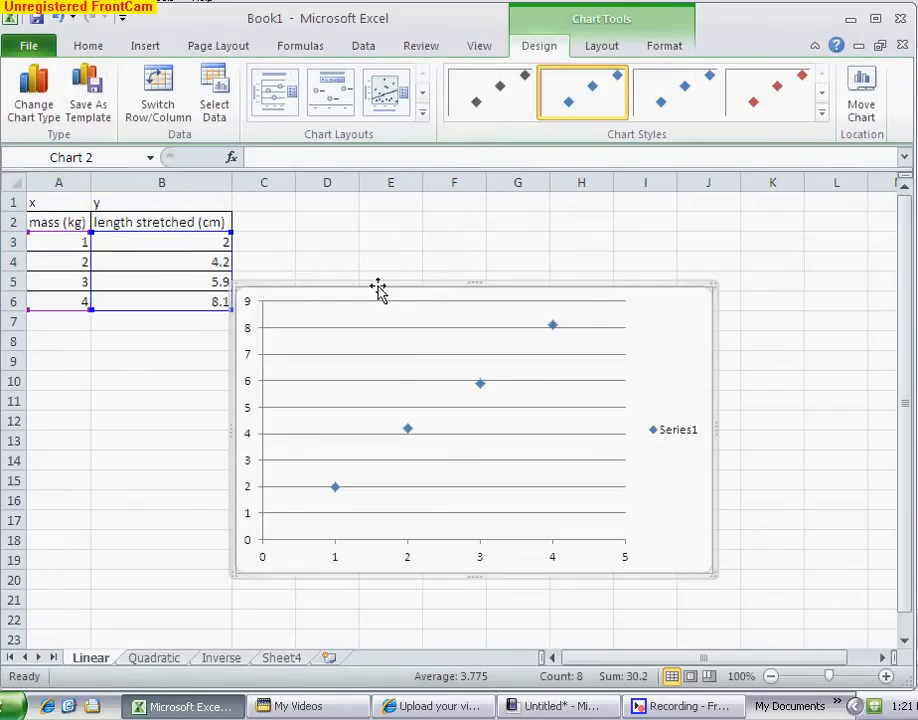
drag(419, 270, 457, 250)
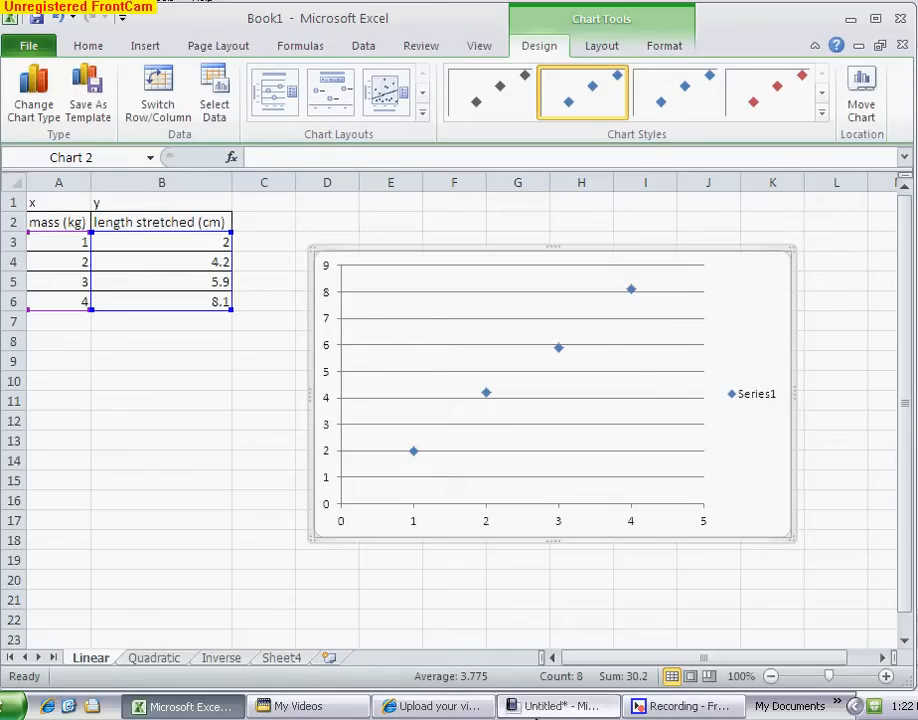
Step: Switch to the whiteboard notes to review the parts a graph needs, and return to the Excel workbook
click(533, 712)
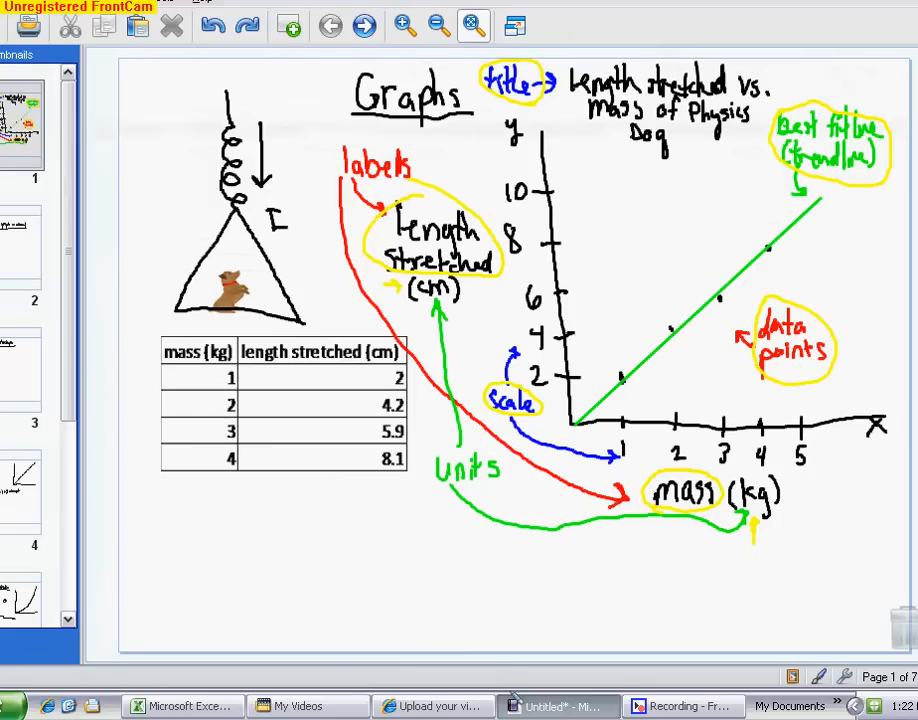
click(515, 30)
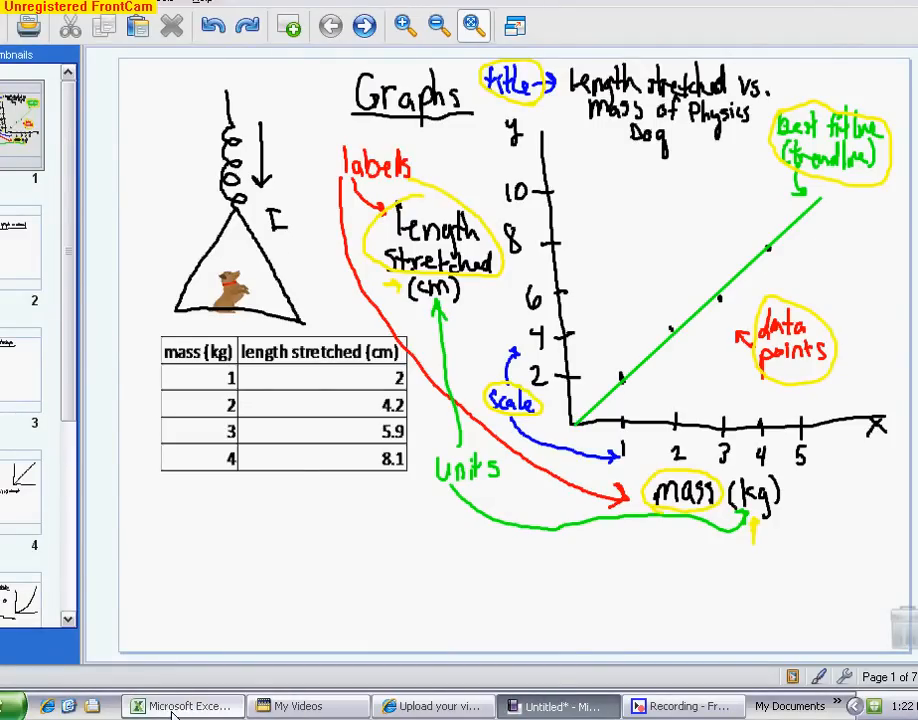
click(175, 708)
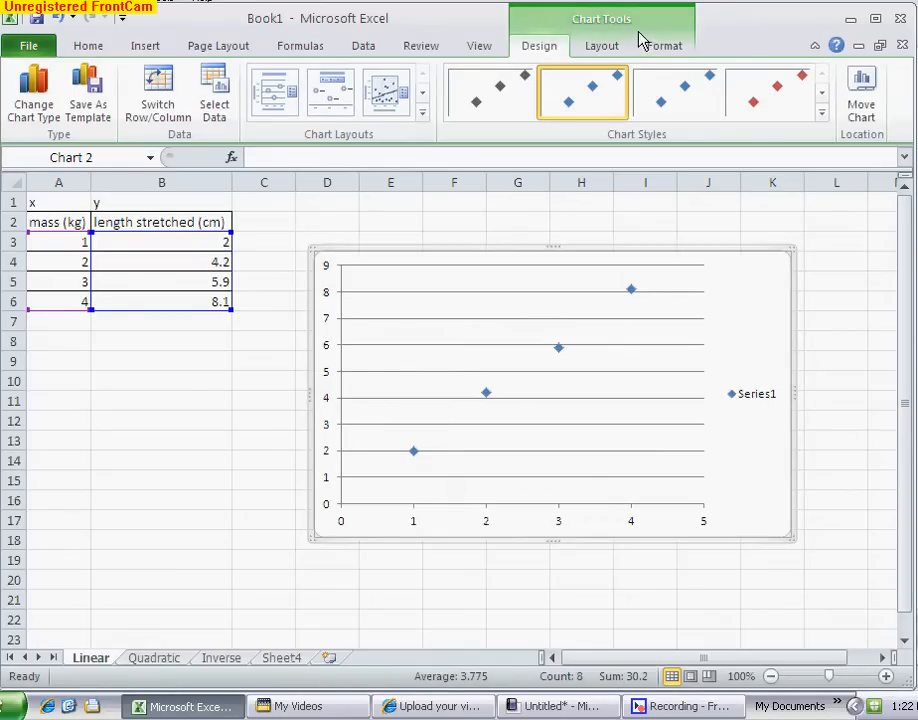
Step: Add a title above the scatter chart reading "Length Stretched vs. mass"
click(603, 50)
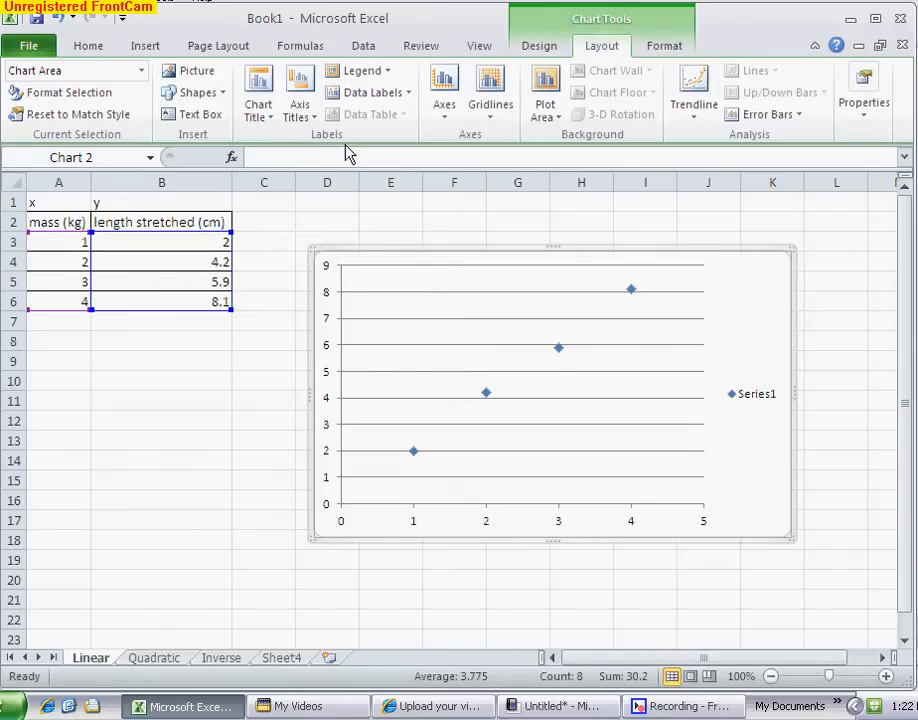
click(262, 118)
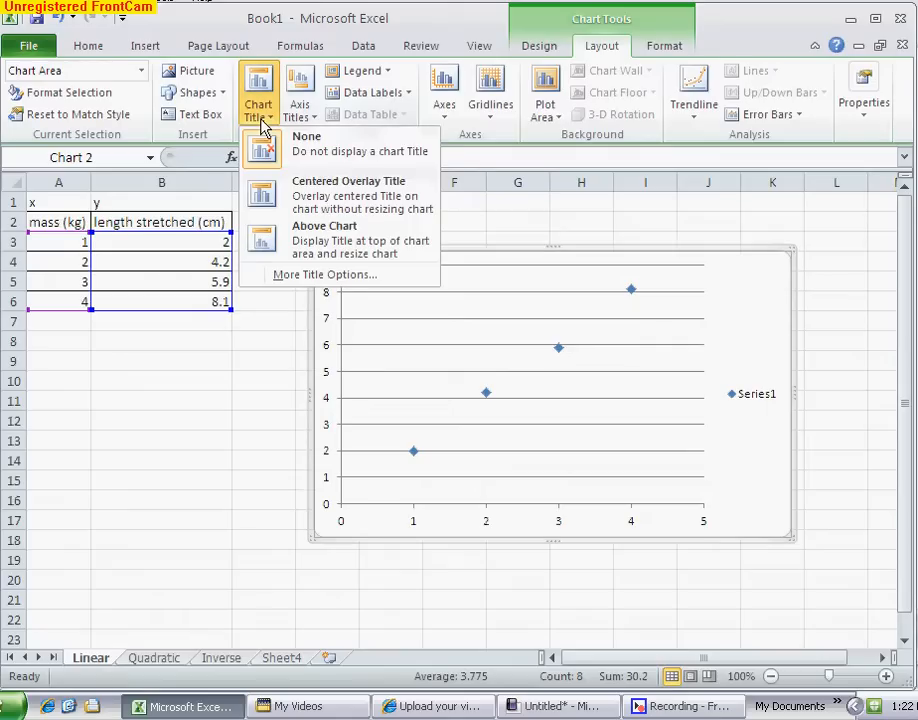
click(297, 242)
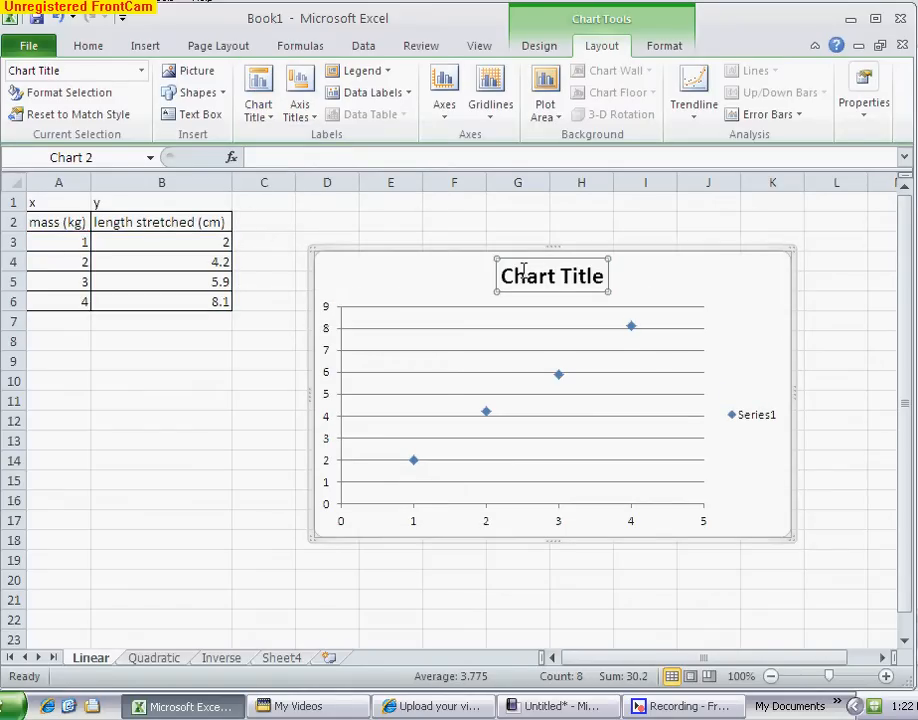
drag(515, 279, 621, 272)
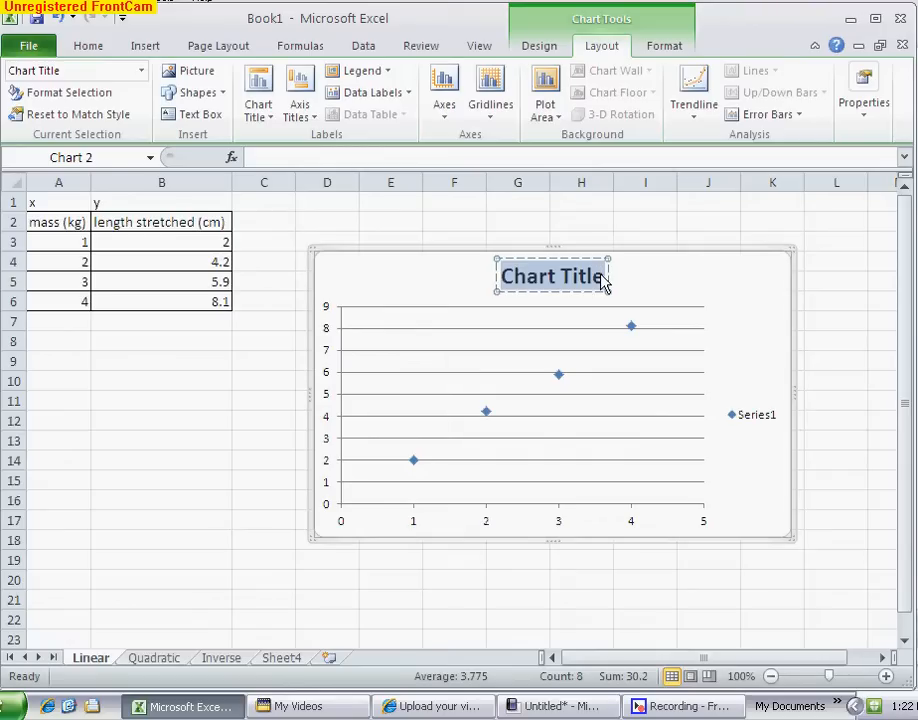
text(Length Stretched vs. mass)
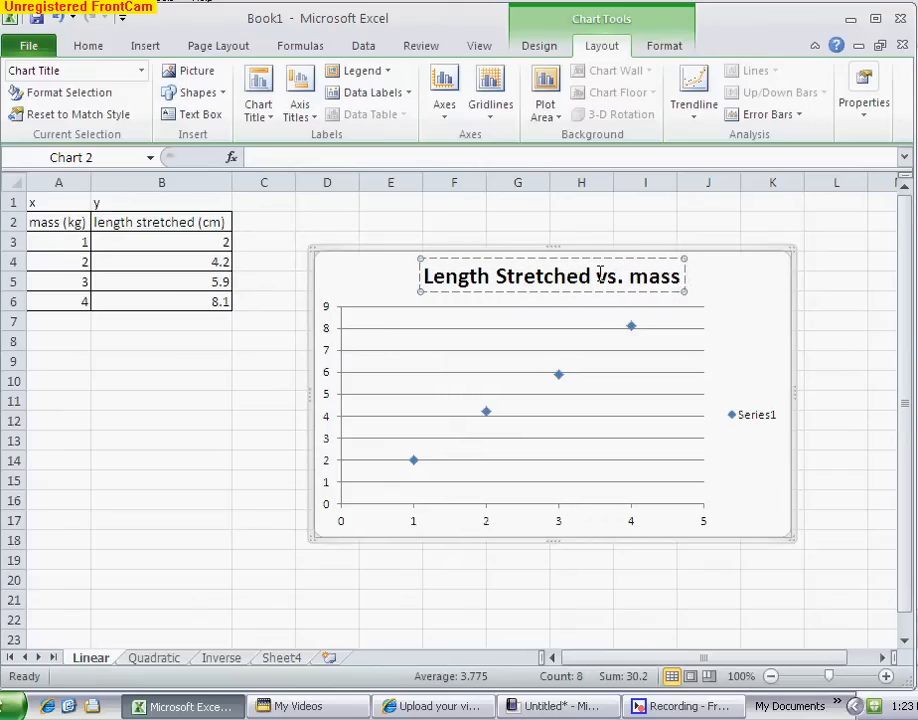
click(365, 282)
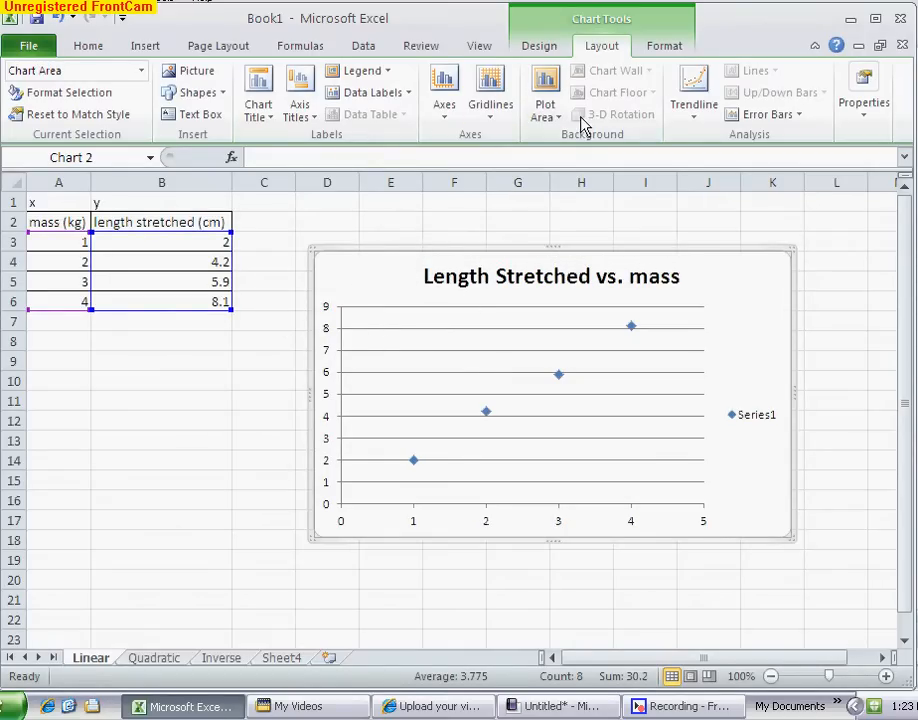
Step: Add a title below the chart's horizontal axis reading "mass (kg)"
click(303, 115)
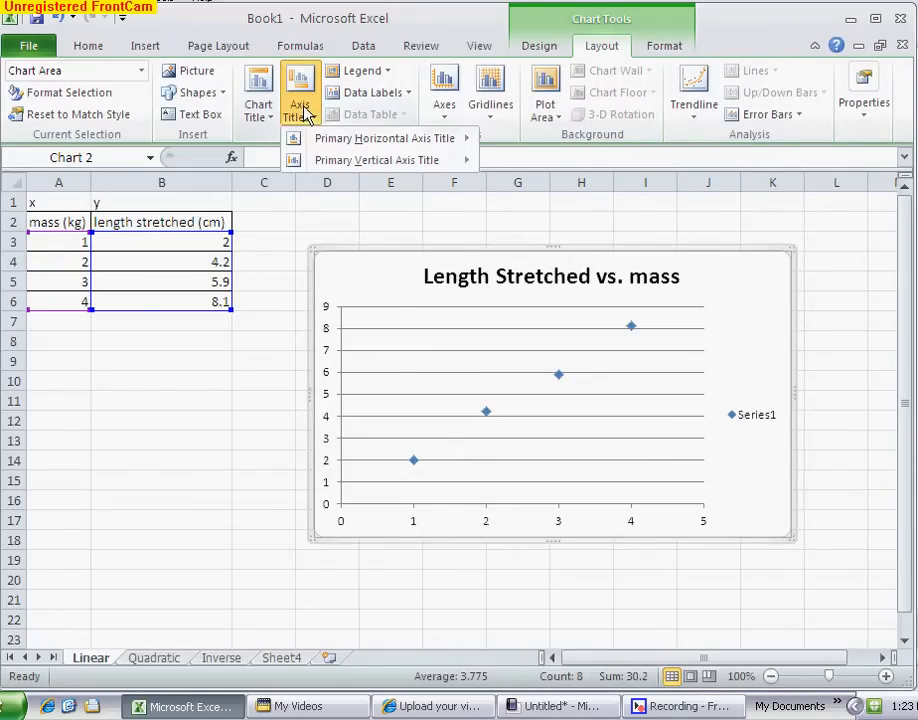
mouse_move(337, 146)
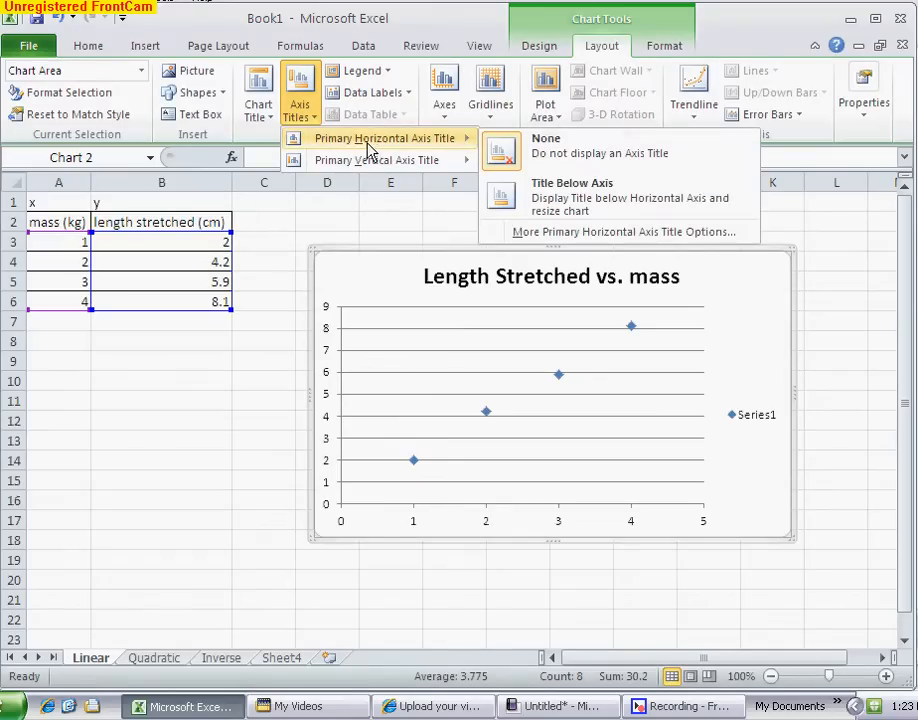
click(568, 203)
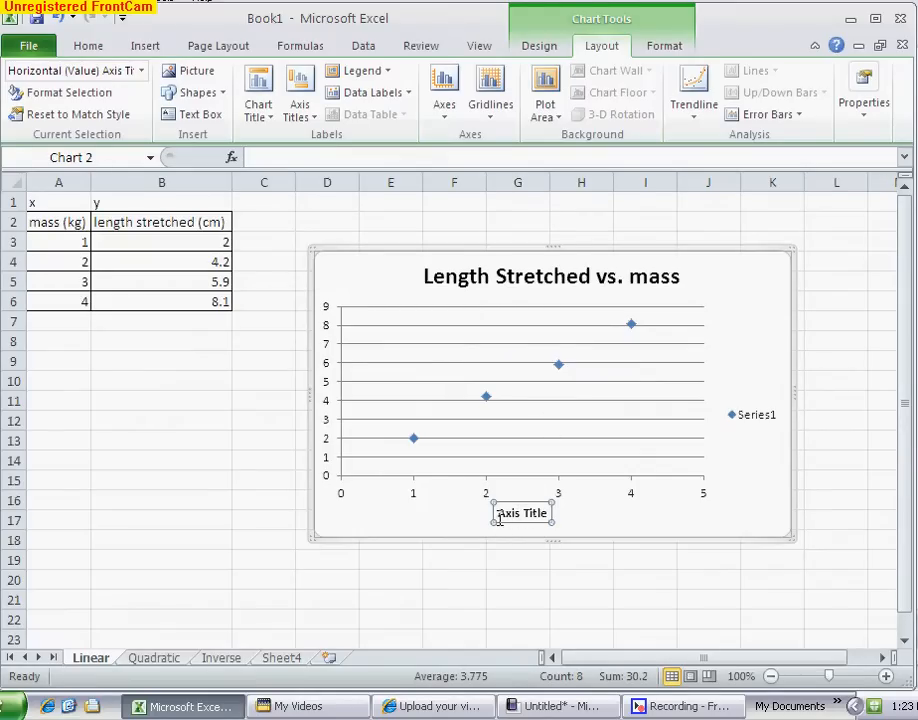
drag(499, 516, 539, 512)
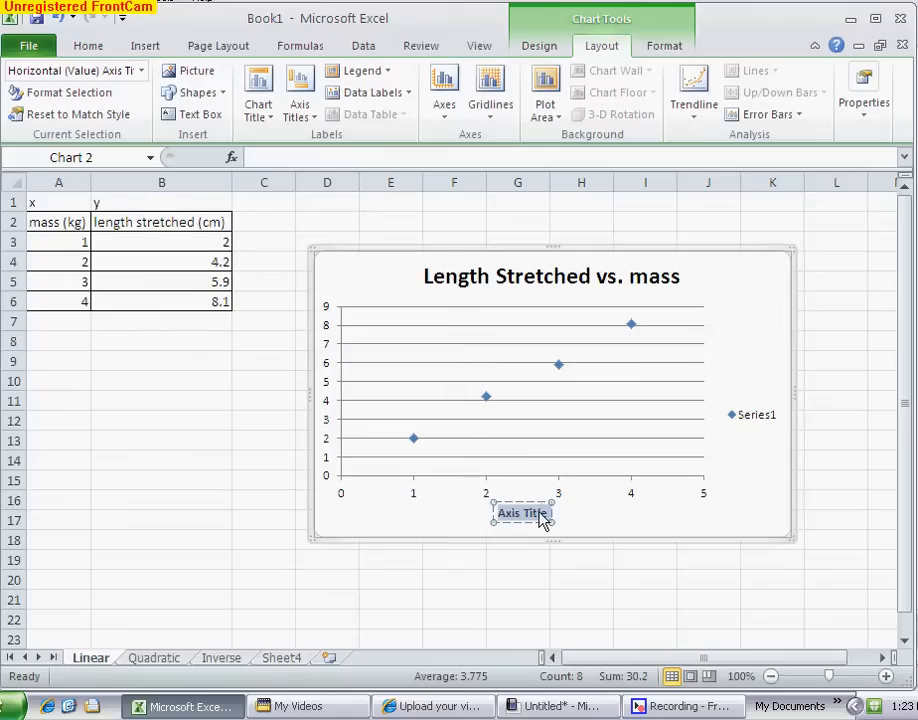
text(mass)
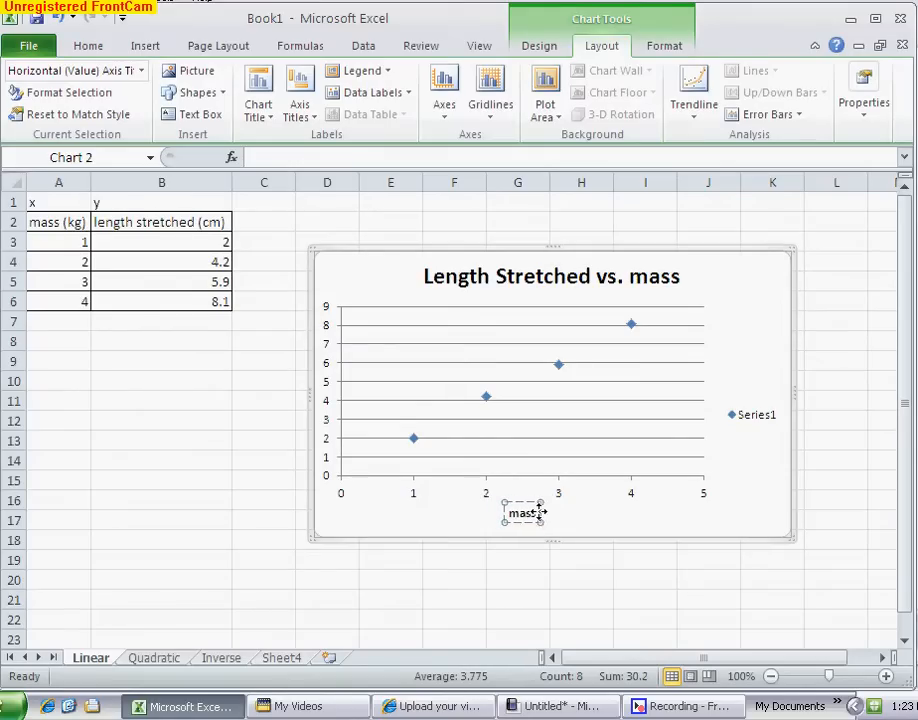
text( (kg)
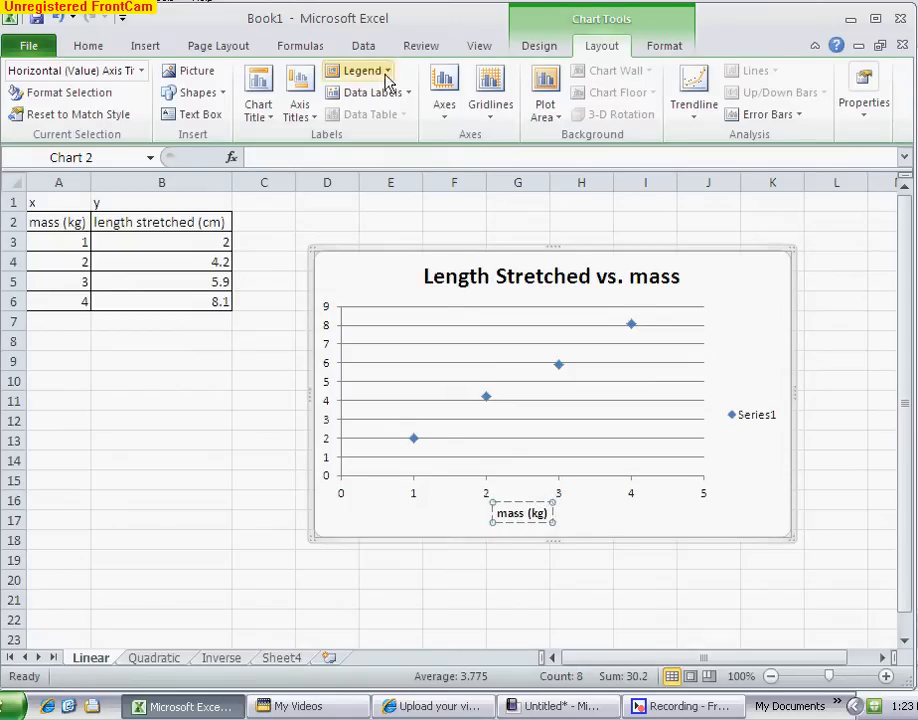
Step: Add a rotated title to the chart's vertical axis reading "length stretched (cm)"
click(300, 110)
mouse_move(366, 170)
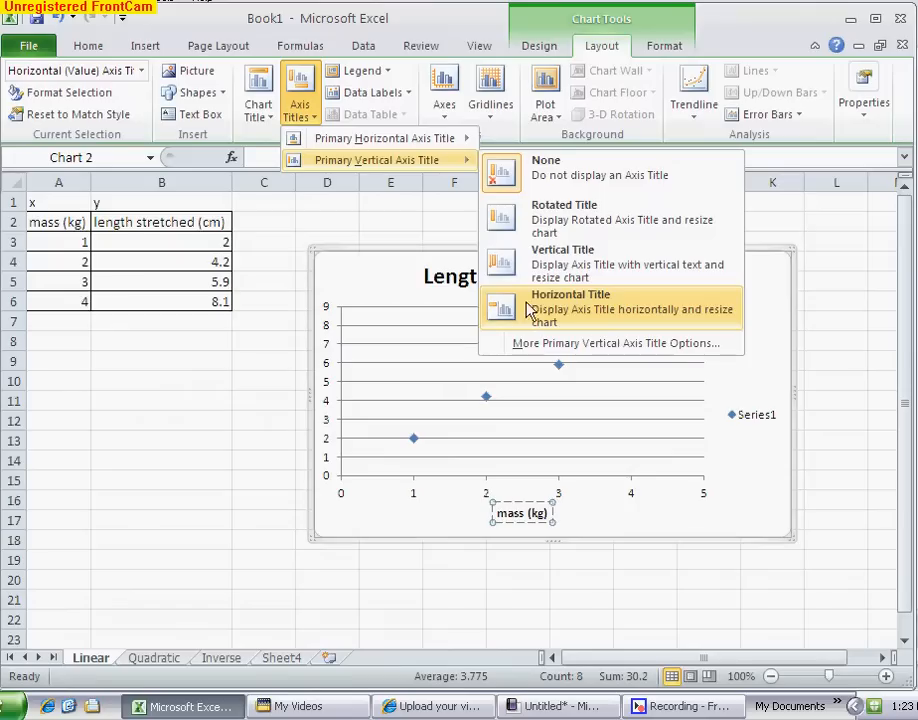
click(539, 221)
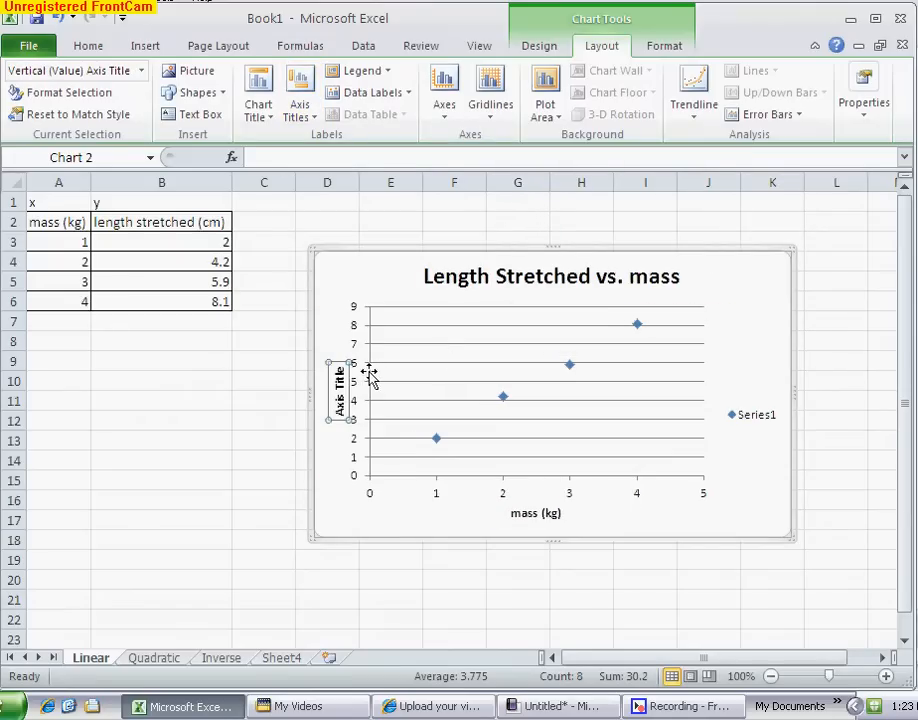
click(338, 406)
drag(338, 407, 334, 372)
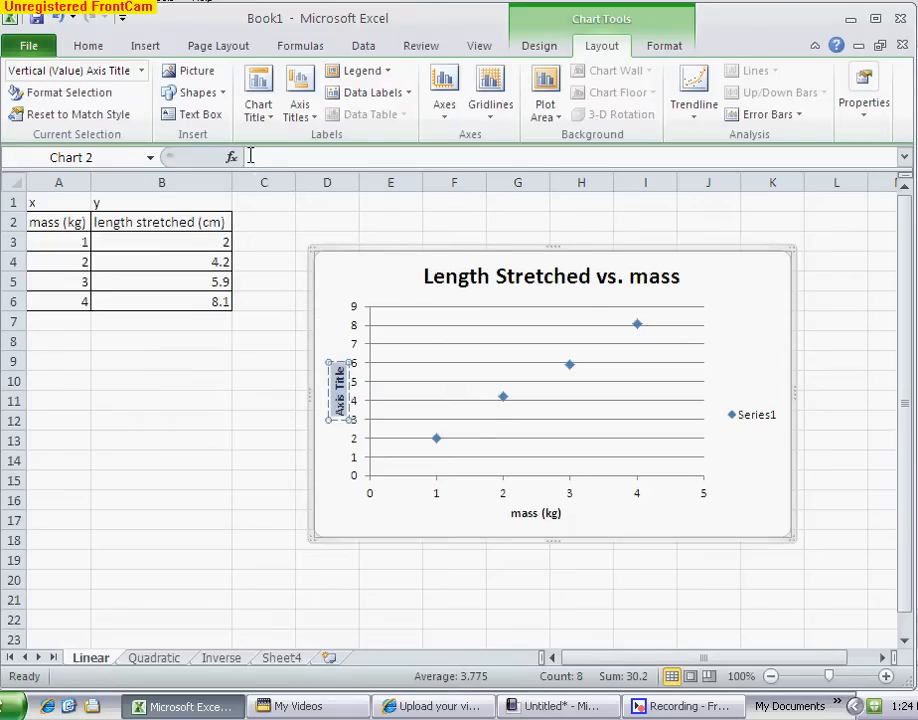
click(312, 157)
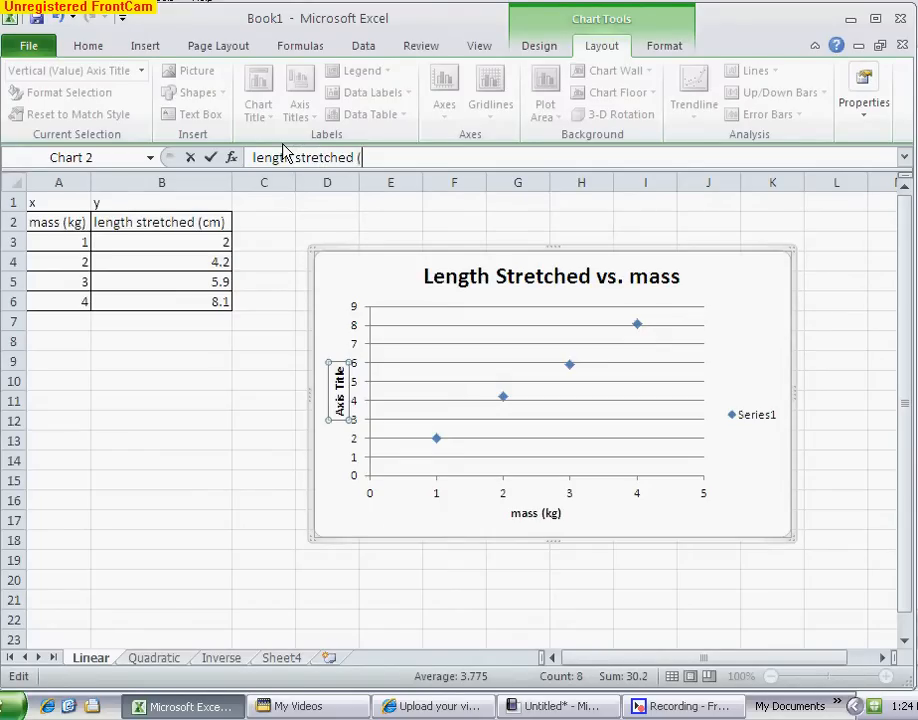
key(Return)
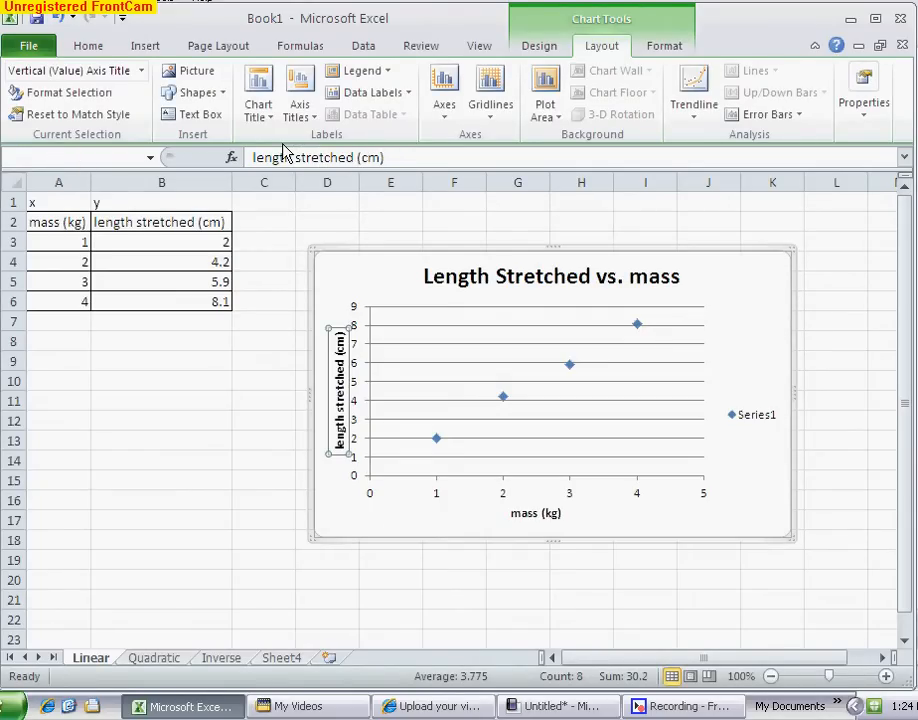
click(281, 221)
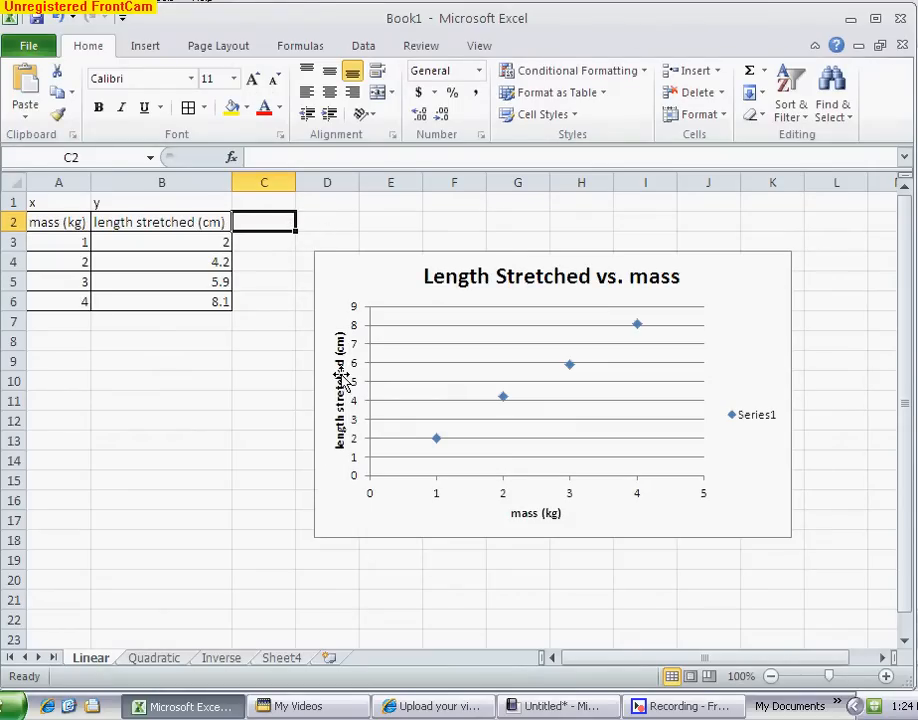
click(369, 273)
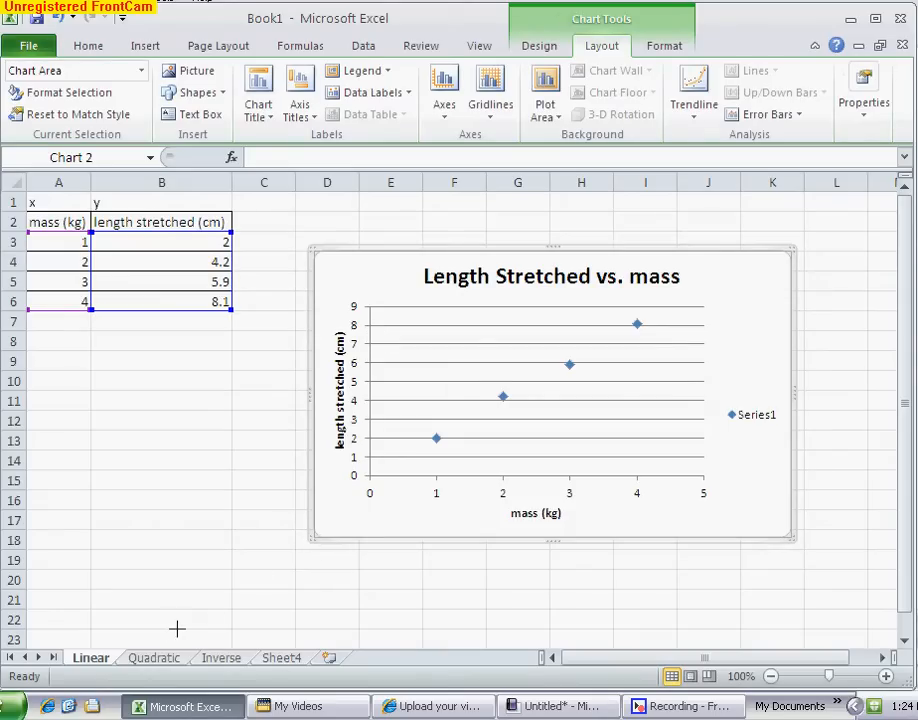
Step: Enlarge the scatter chart and add a linear trendline to its data series
drag(246, 582, 156, 634)
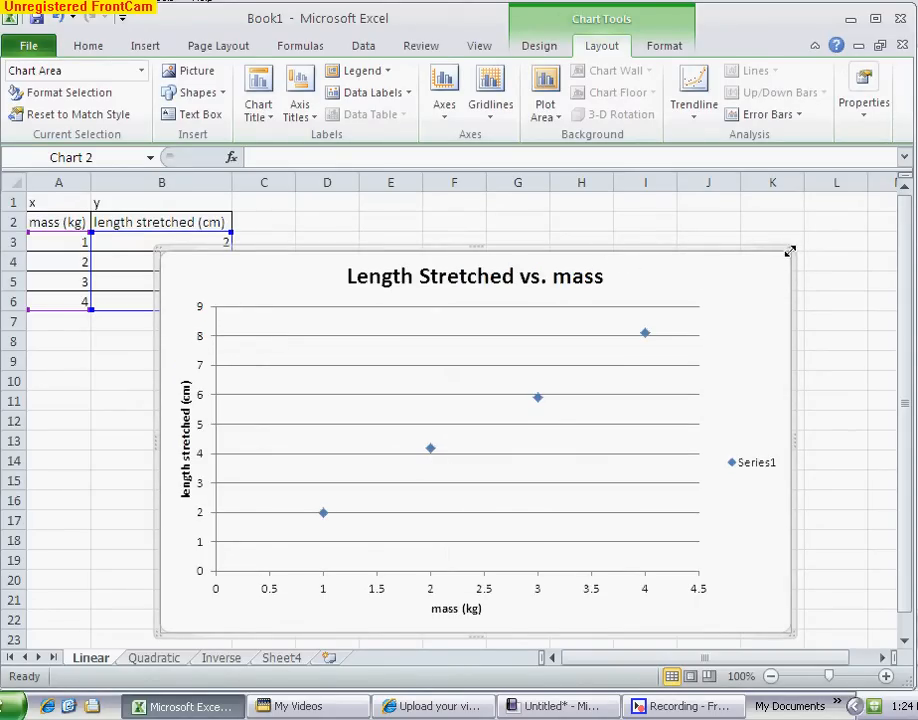
drag(794, 250, 860, 213)
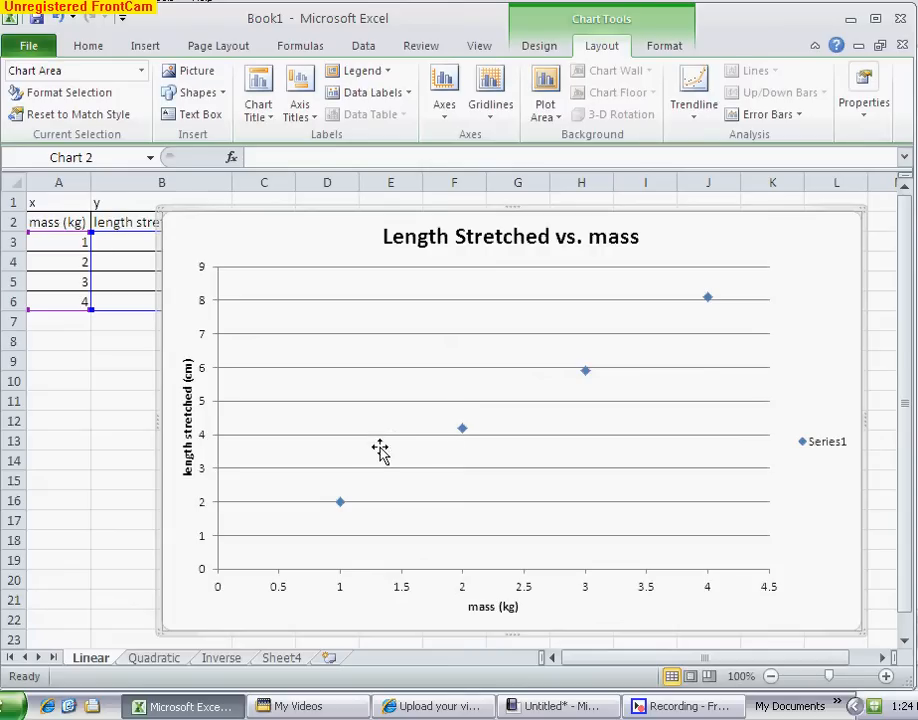
click(462, 430)
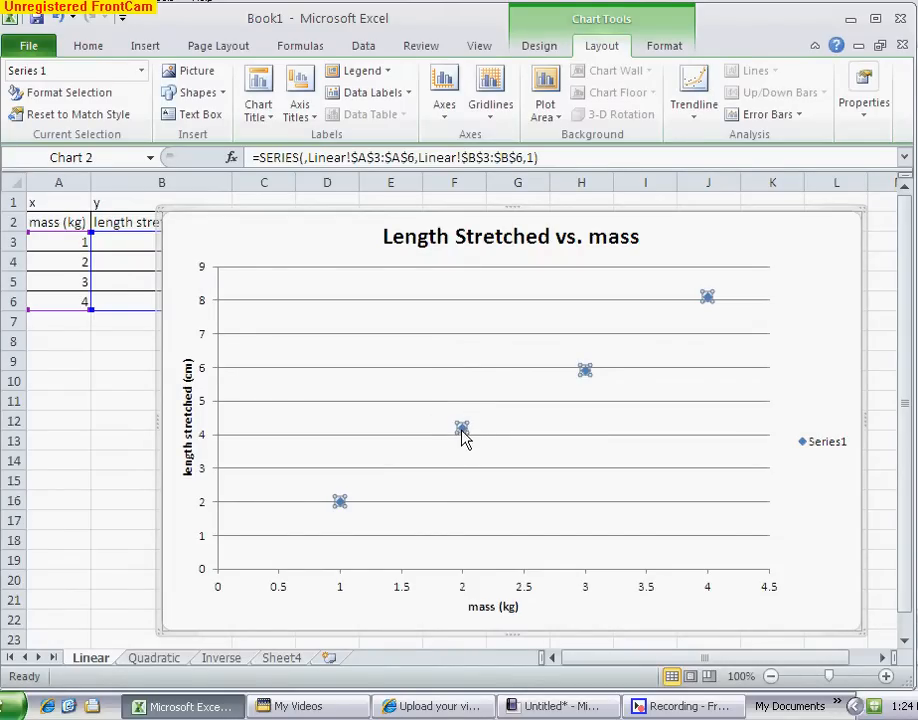
right_click(464, 436)
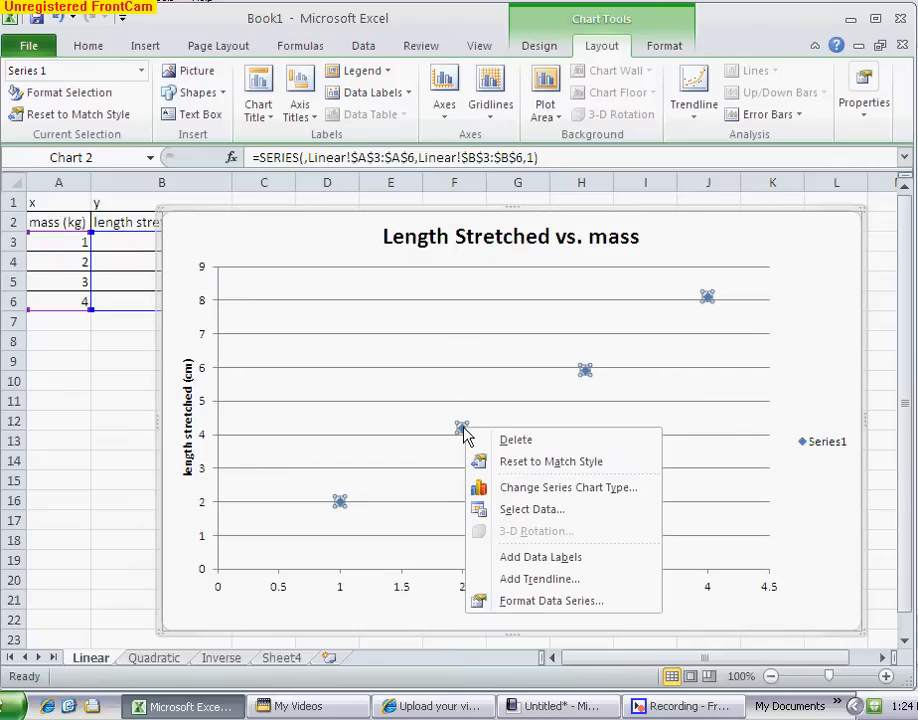
click(512, 579)
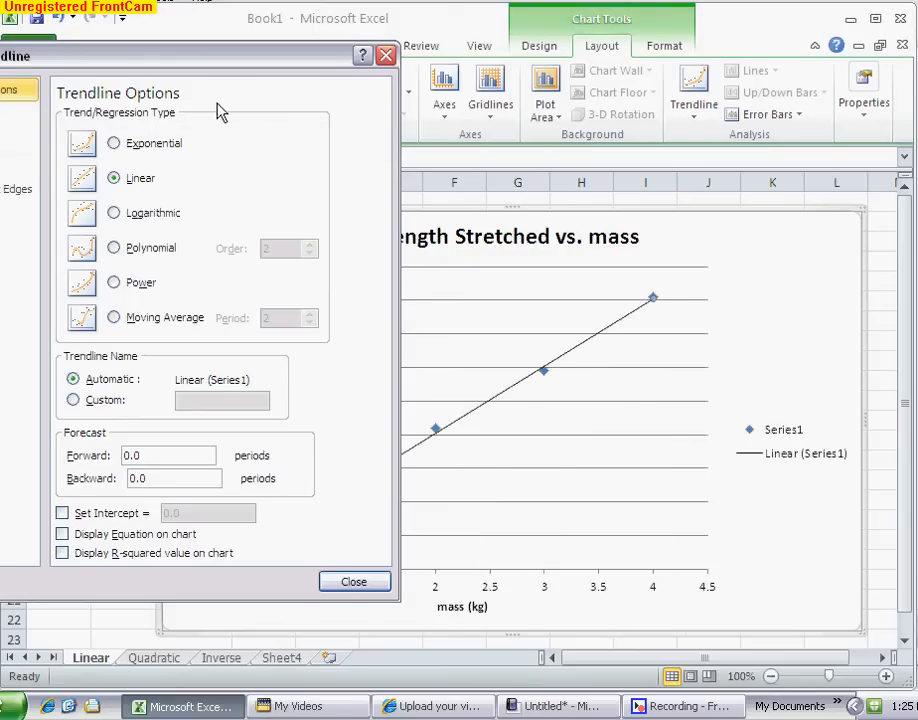
drag(190, 67, 184, 29)
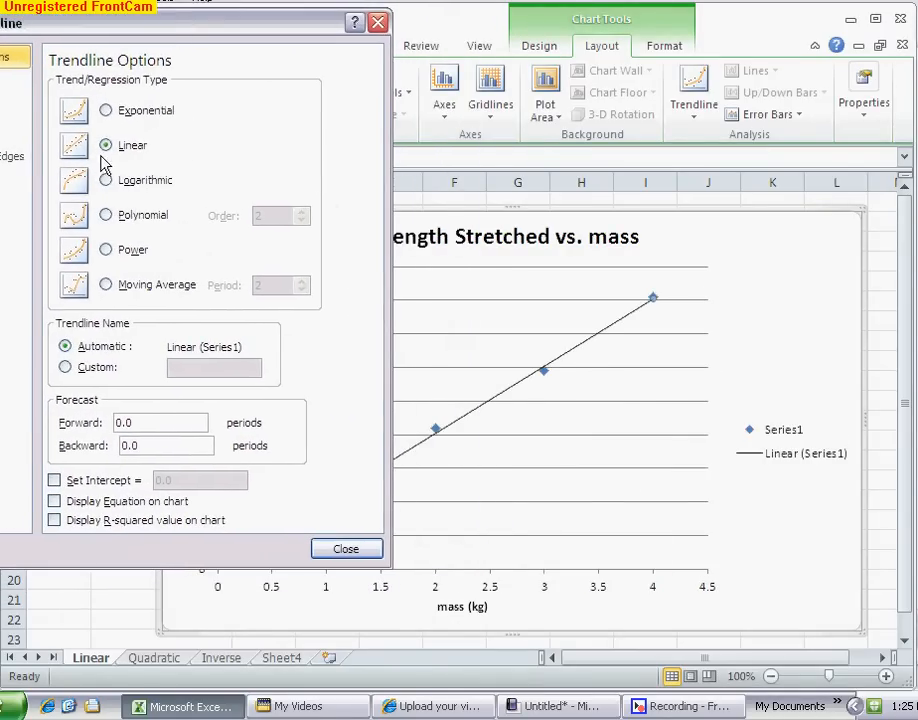
mouse_move(176, 29)
mouse_down()
mouse_move(268, 211)
mouse_move(9, 185)
mouse_move(12, 92)
mouse_move(135, 2)
mouse_move(191, 20)
mouse_up()
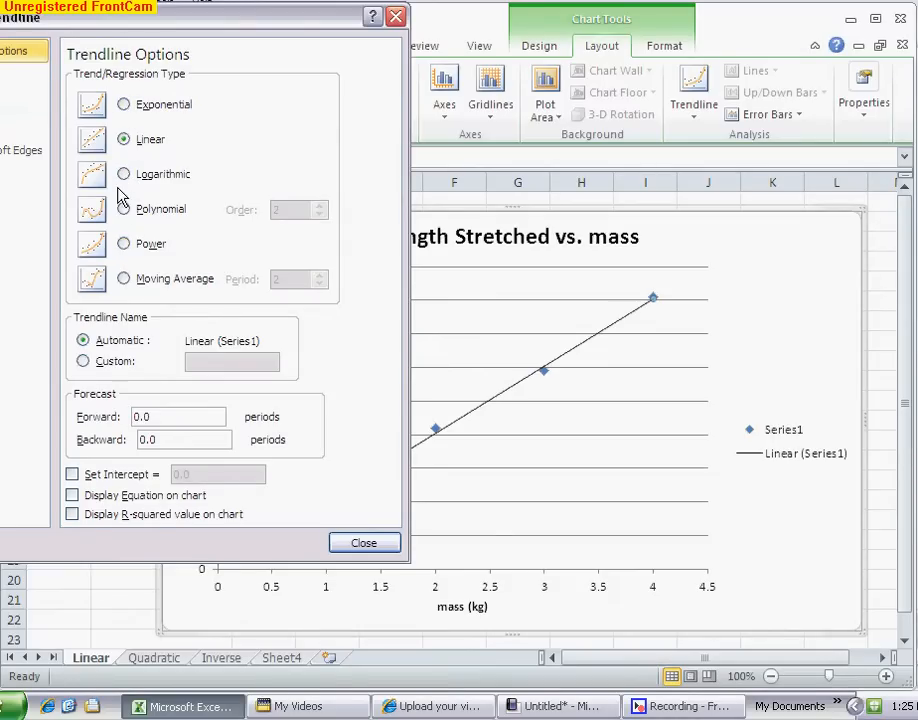
Step: Try the Power and Exponential regression types on the trendline, and return it to Linear
click(123, 243)
click(123, 104)
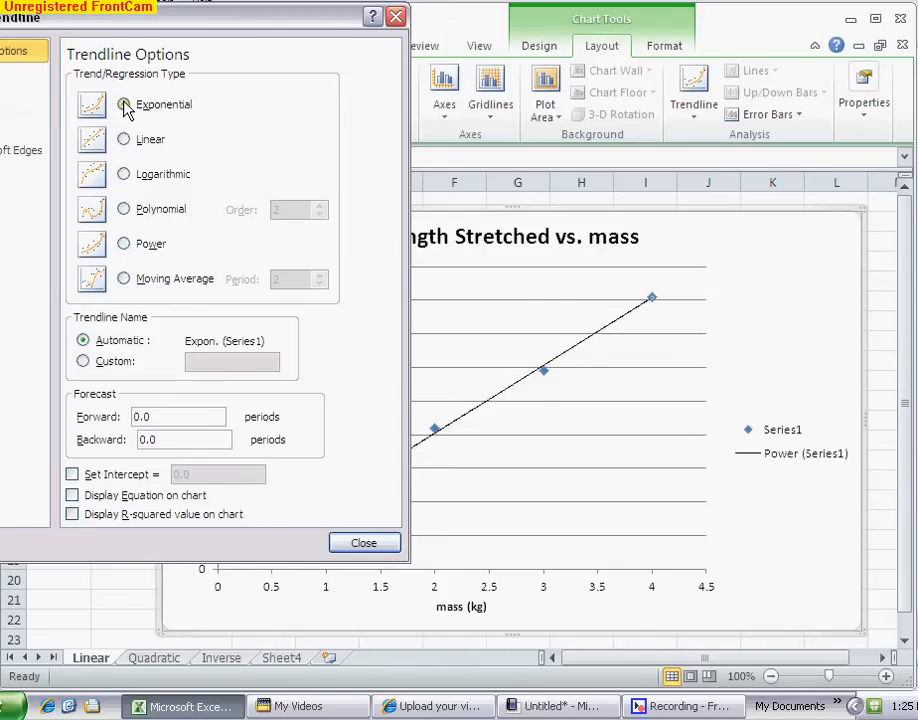
drag(143, 28, 7, 85)
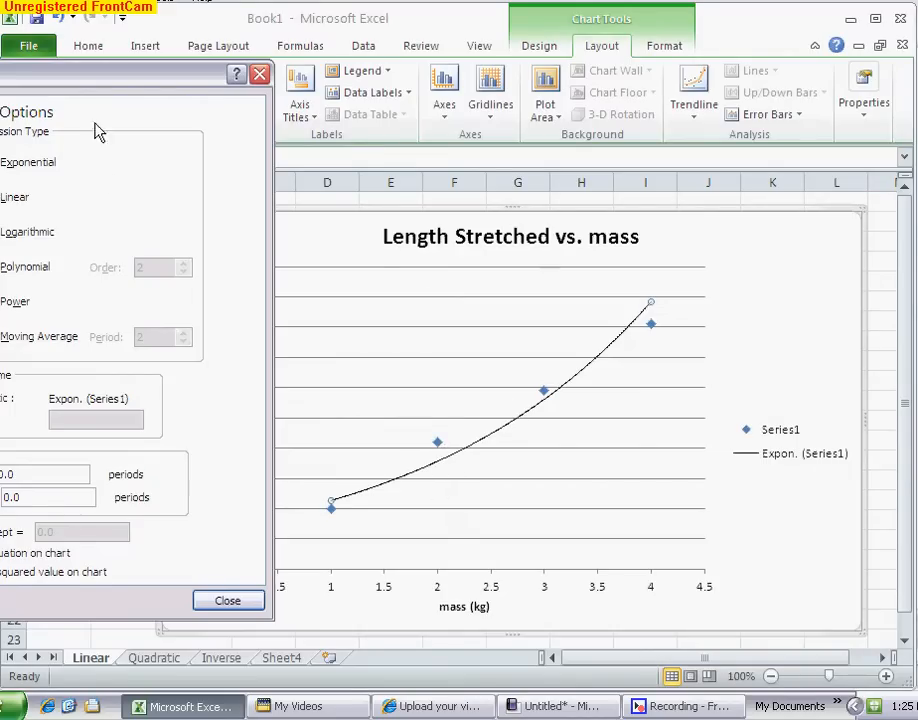
drag(92, 73, 193, 36)
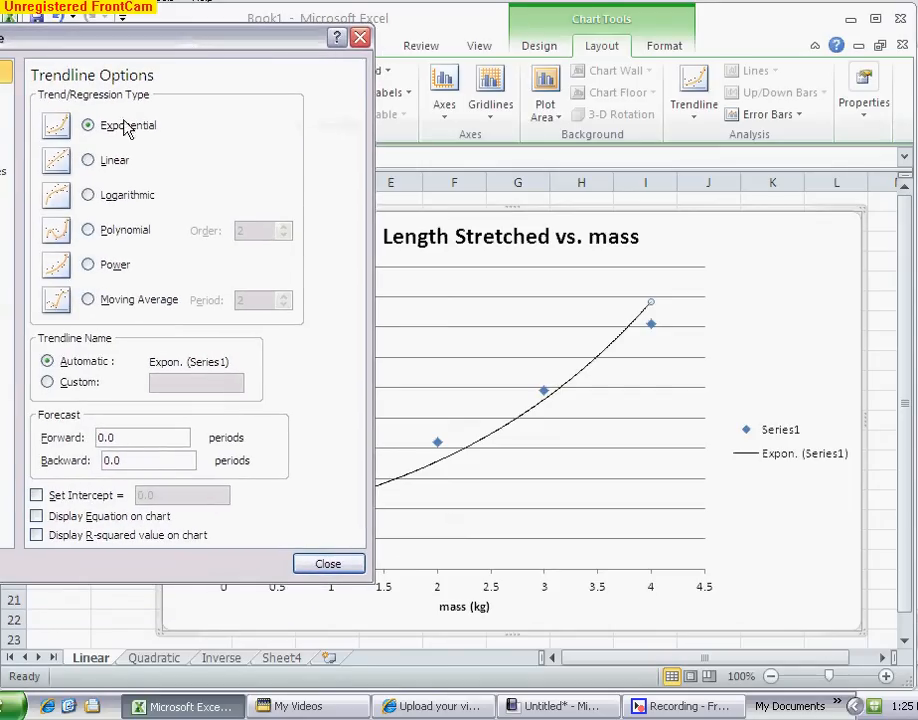
click(88, 161)
drag(100, 42, 128, 12)
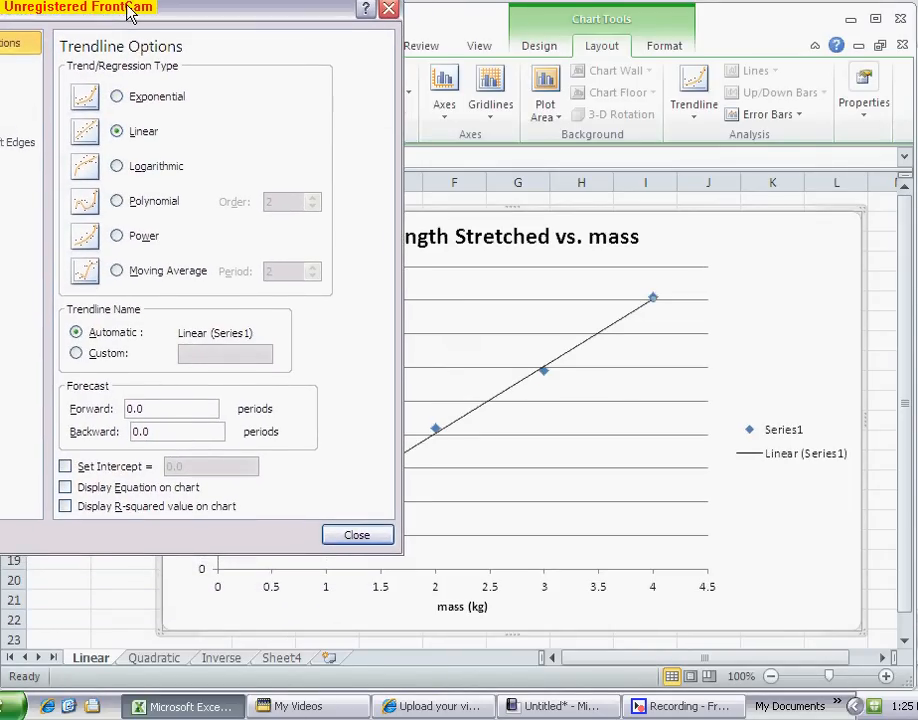
Step: Display the trendline's equation on the chart and set its intercept to 0.0
click(65, 488)
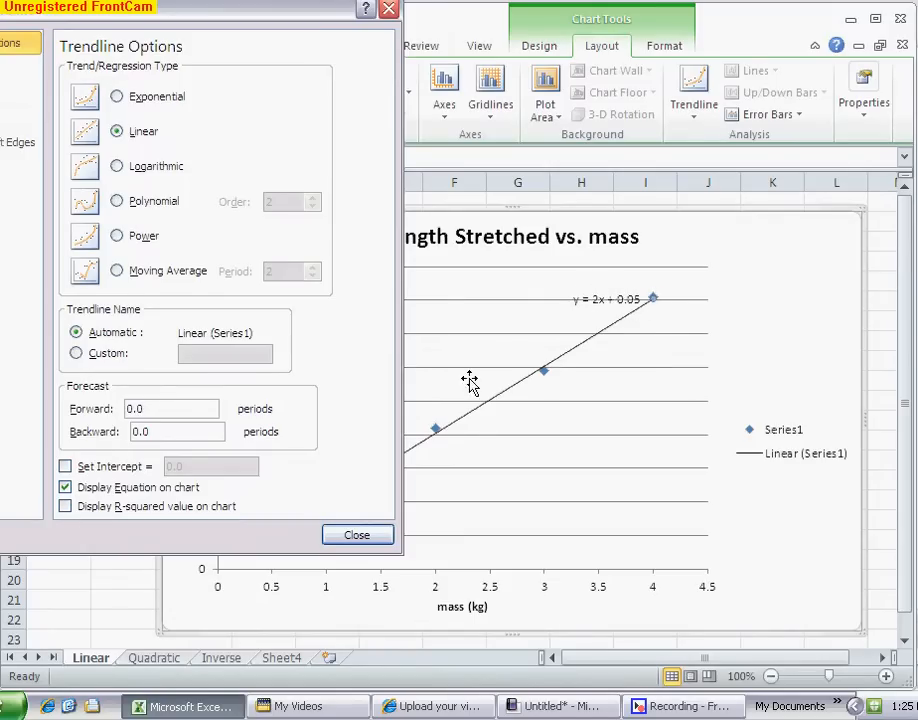
drag(85, 16, 139, 17)
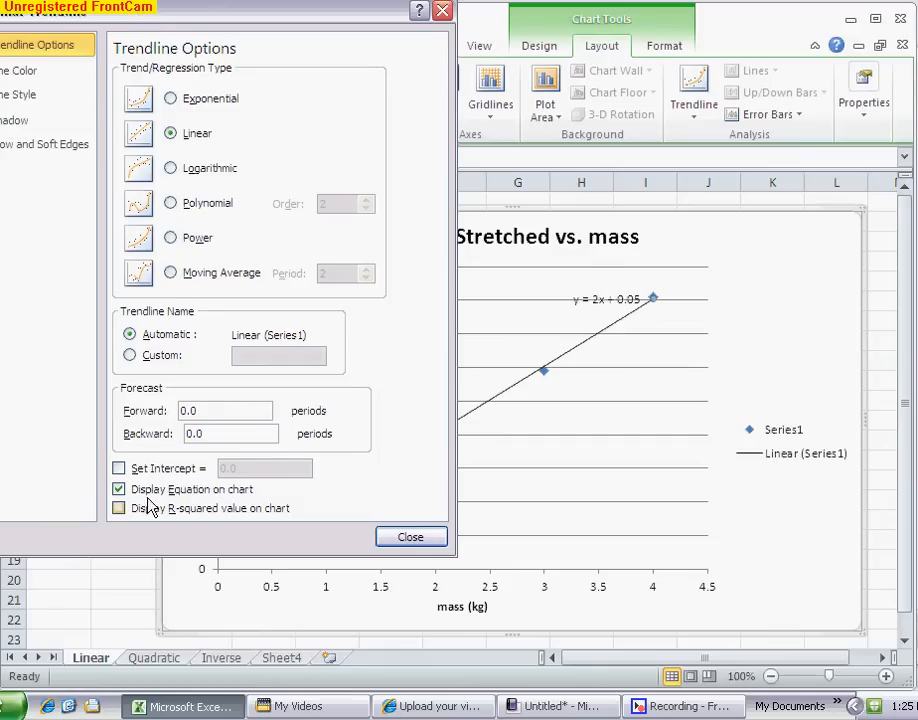
click(119, 469)
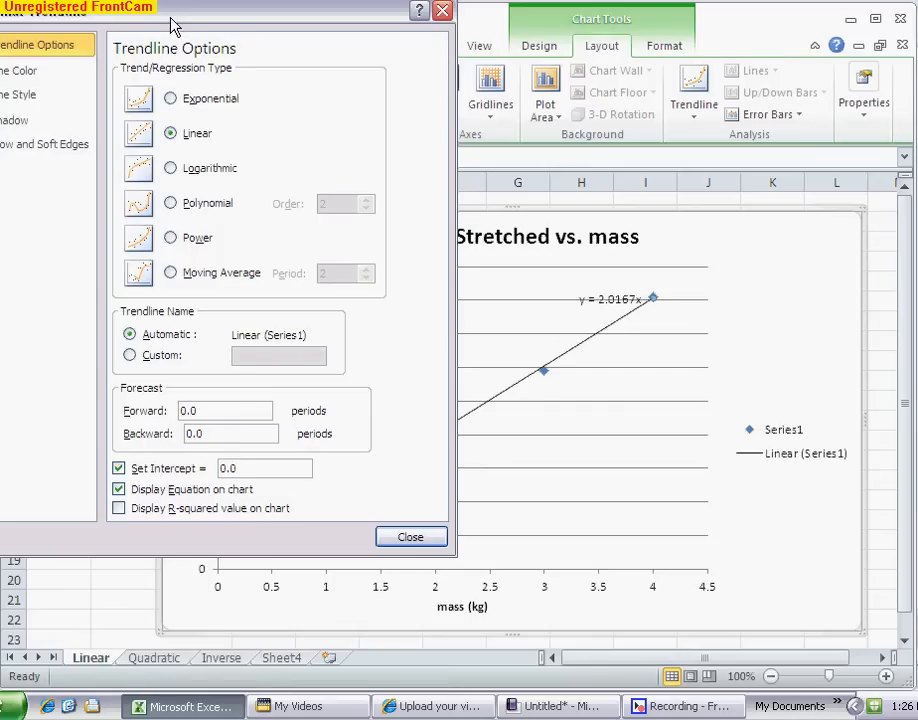
drag(172, 22, 200, 26)
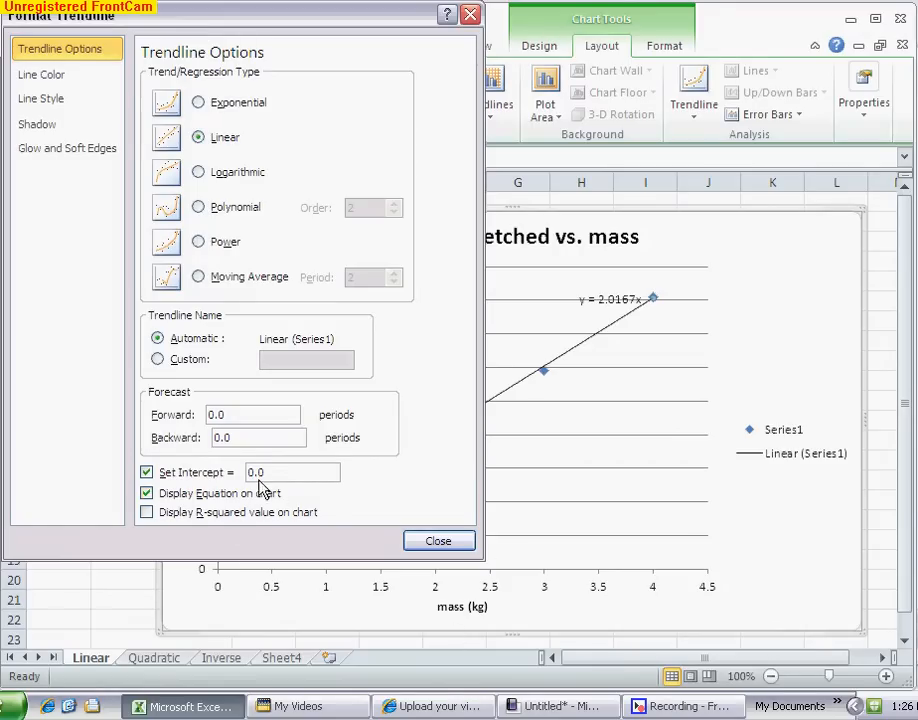
click(440, 544)
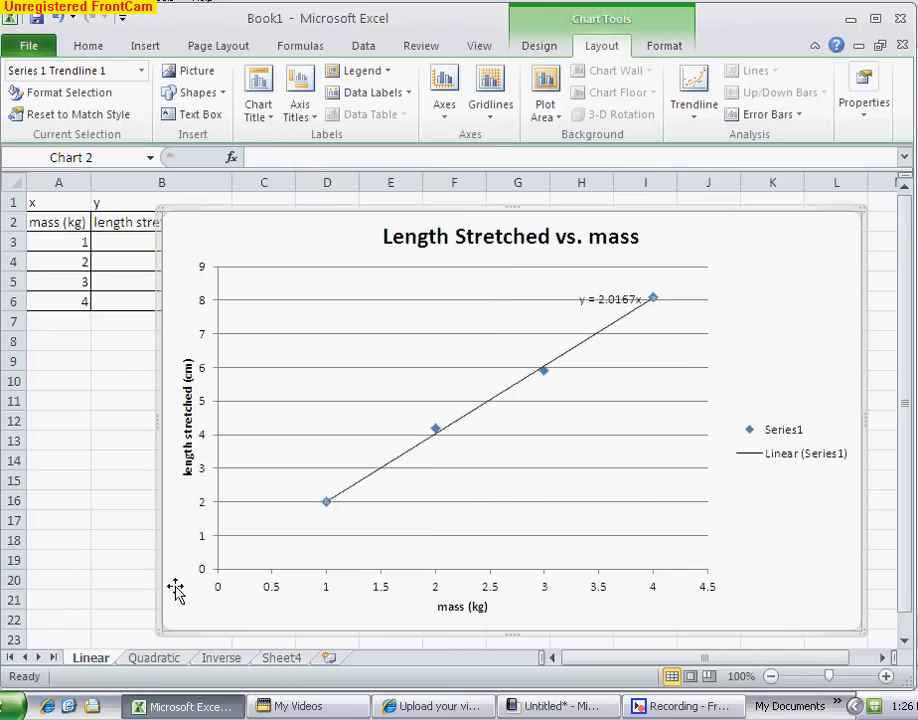
Step: Move the trendline equation off the plot into the chart's upper-right corner and stretch the chart slightly upward
click(617, 298)
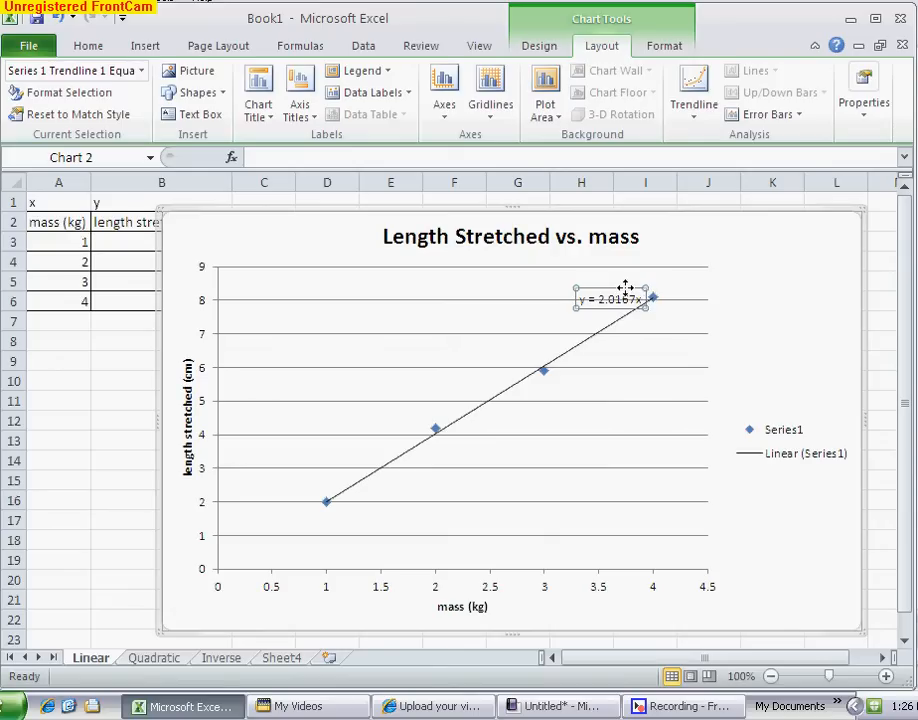
drag(817, 241, 804, 268)
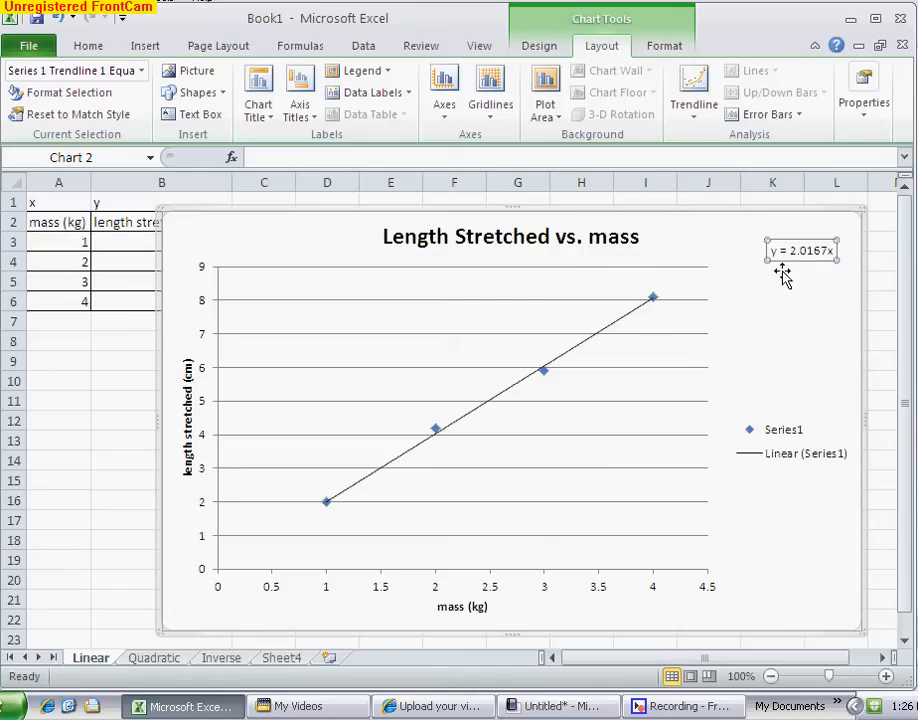
click(744, 306)
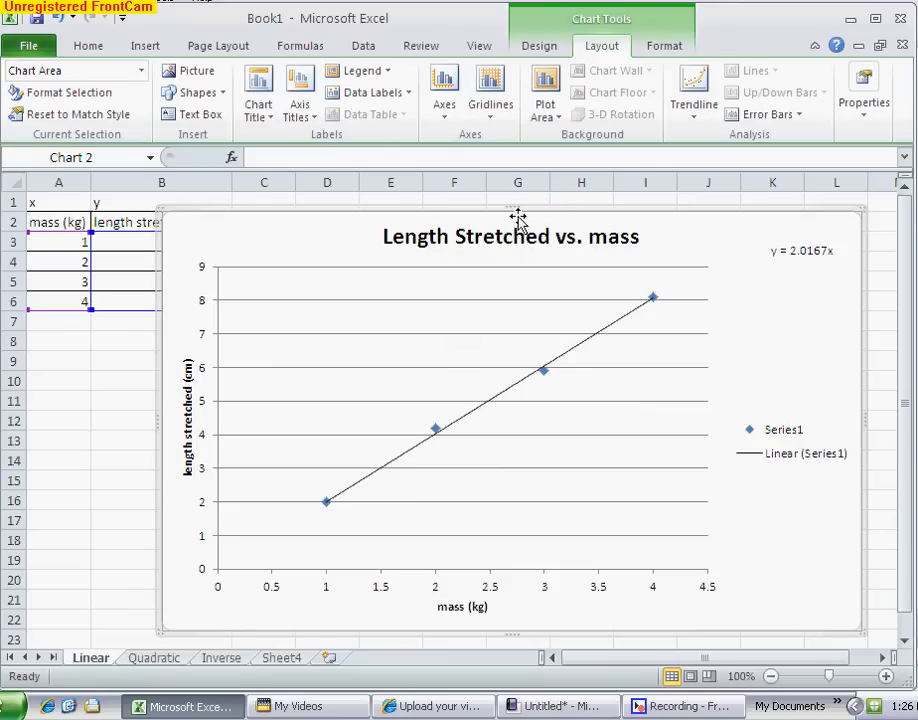
drag(525, 209, 516, 207)
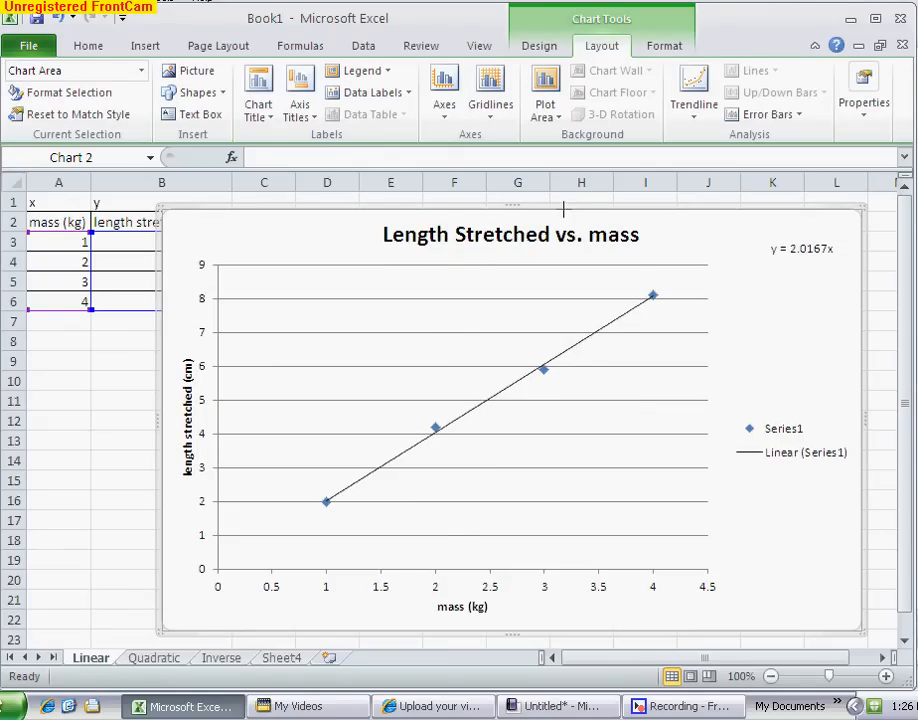
click(806, 245)
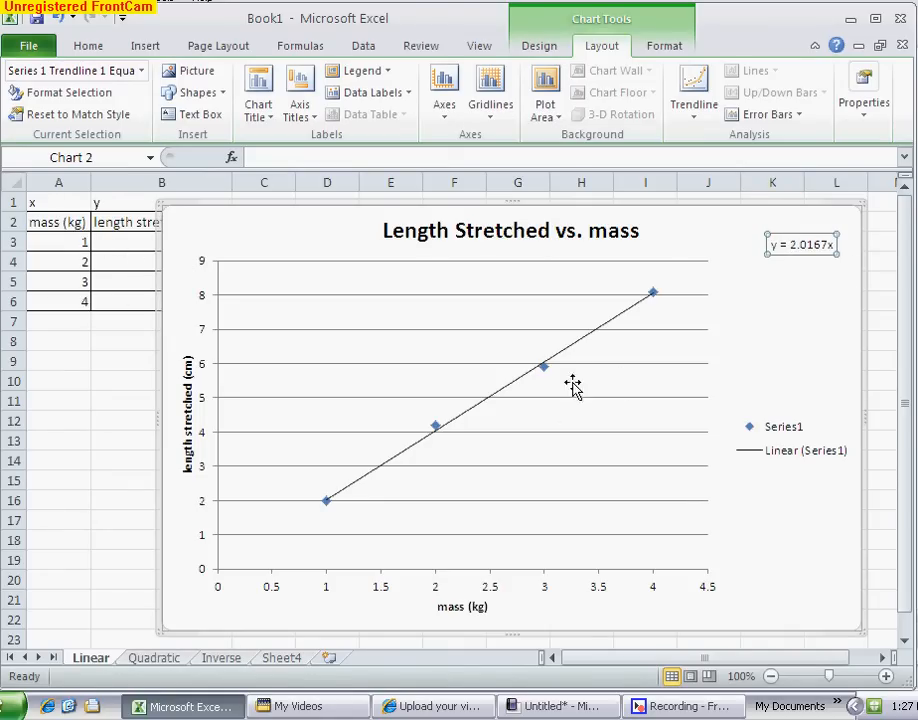
Step: Copy the whole chart and paste it into a blank Word document
click(262, 206)
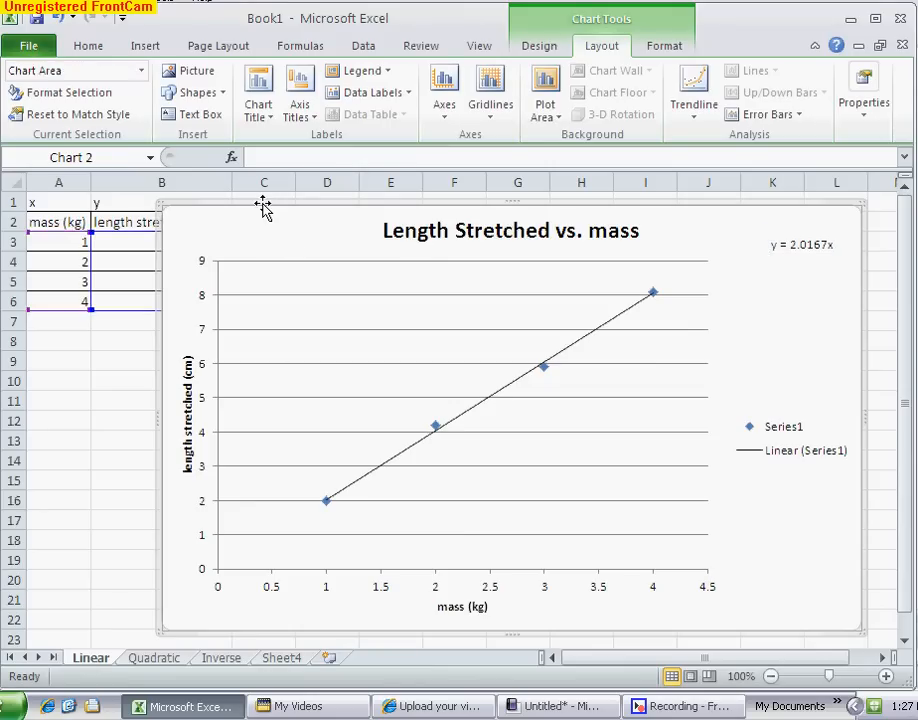
right_click(262, 204)
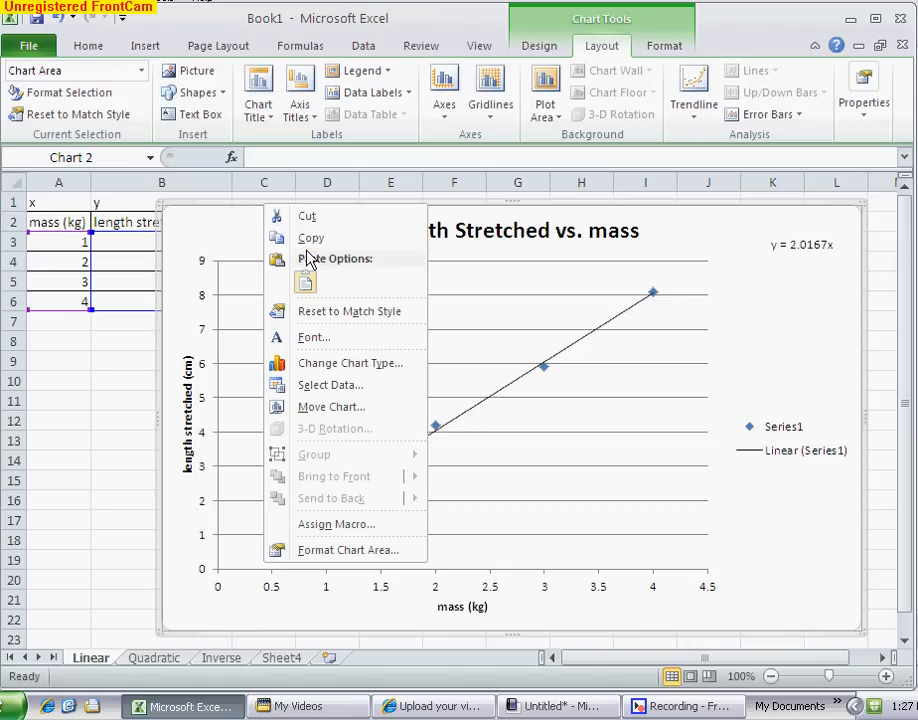
click(309, 239)
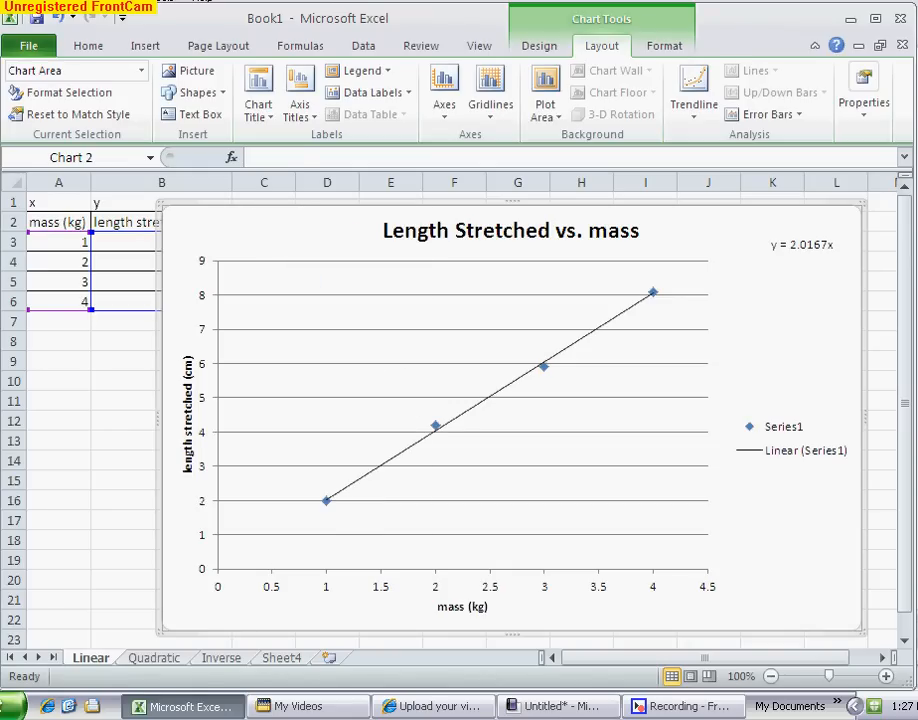
key(super)
click(8, 305)
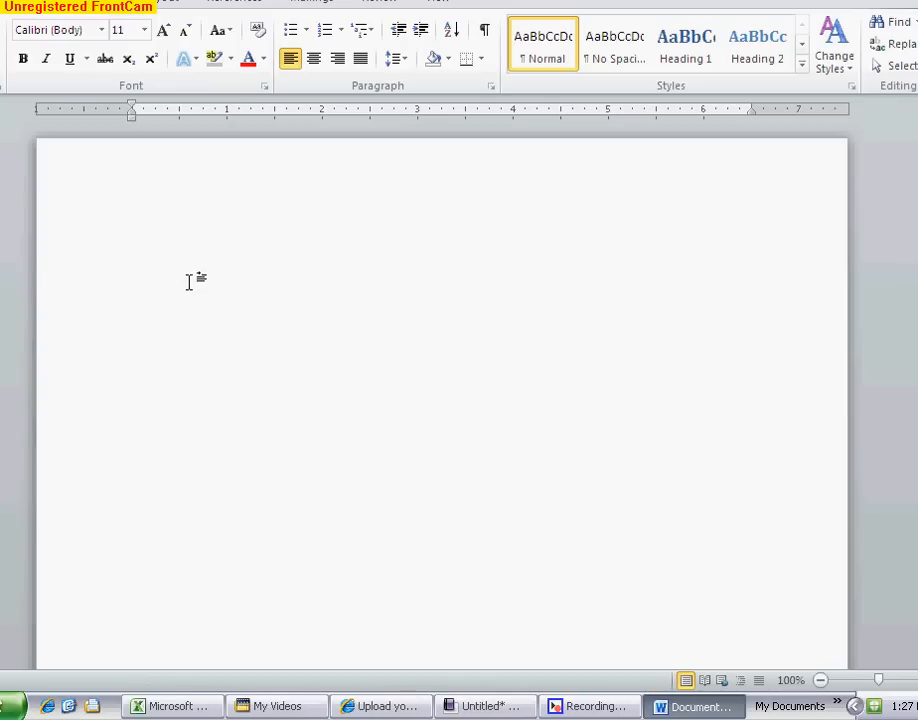
right_click(189, 282)
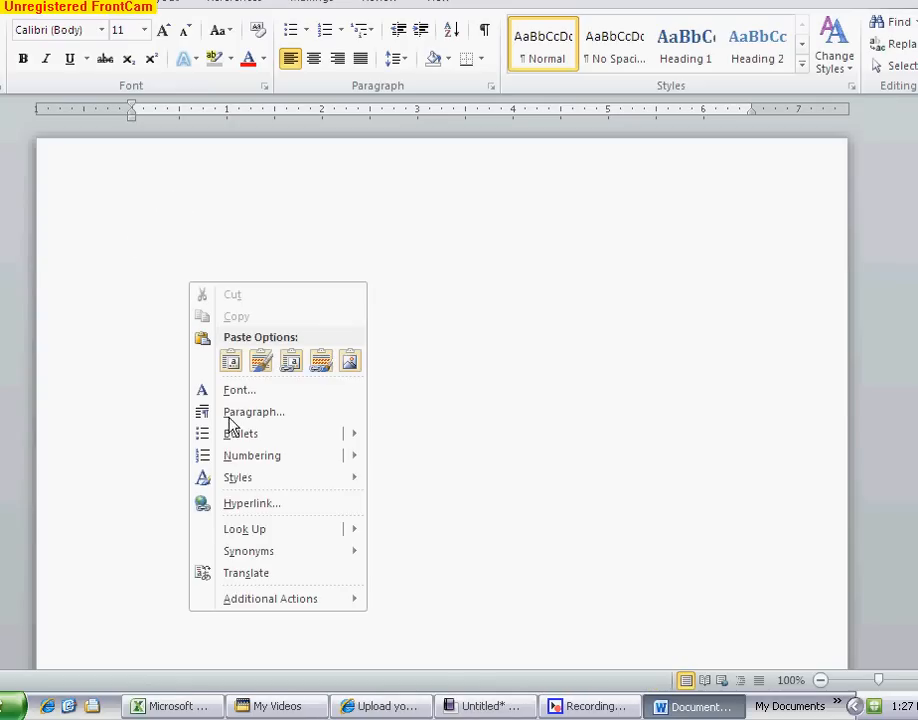
click(235, 362)
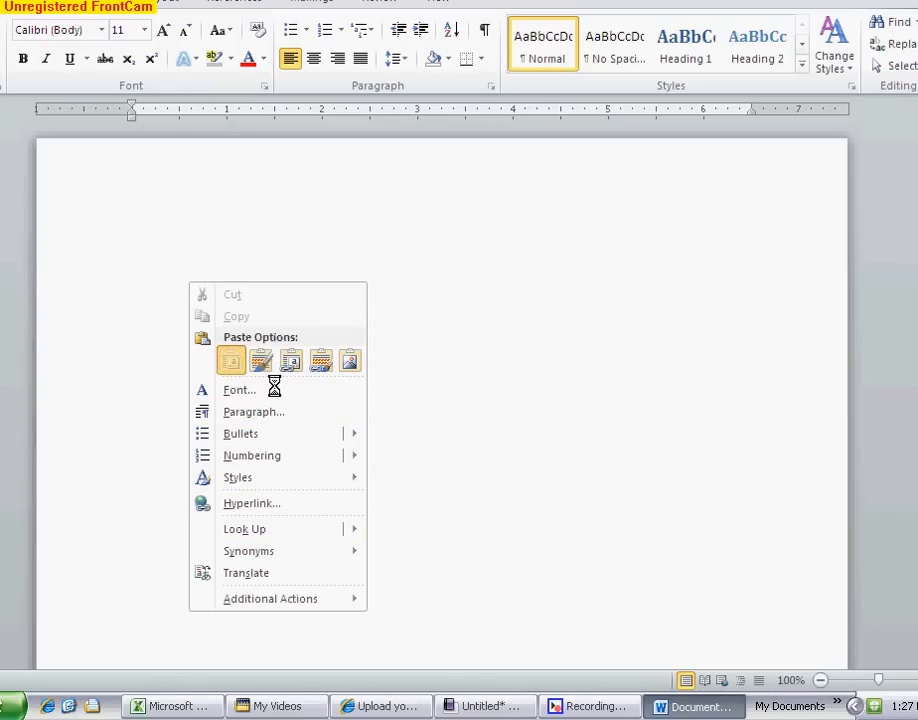
click(329, 368)
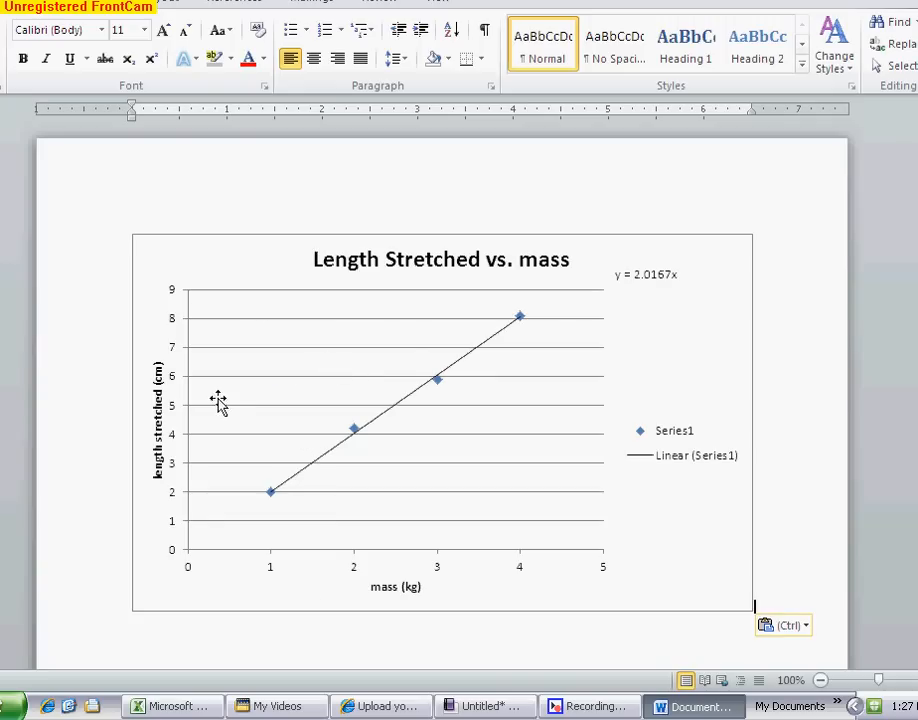